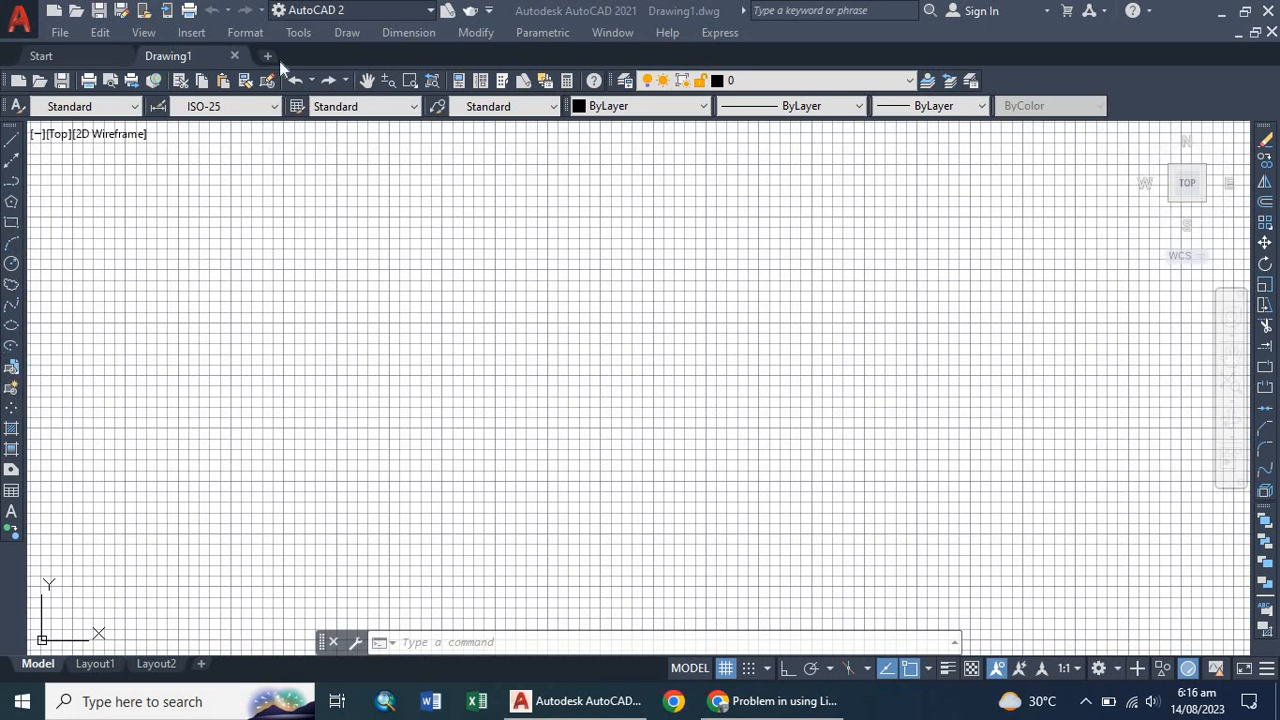
pyautogui.click(303, 29)
pyautogui.click(296, 30)
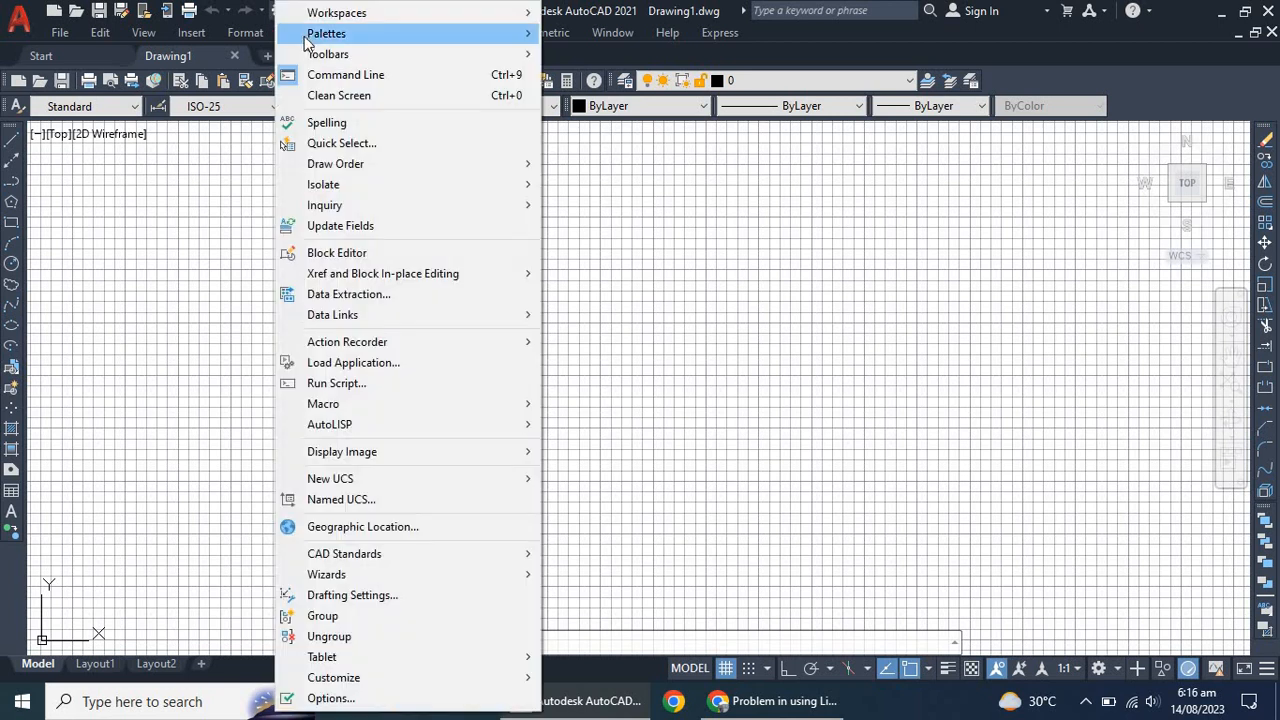
pyautogui.moveTo(343, 54)
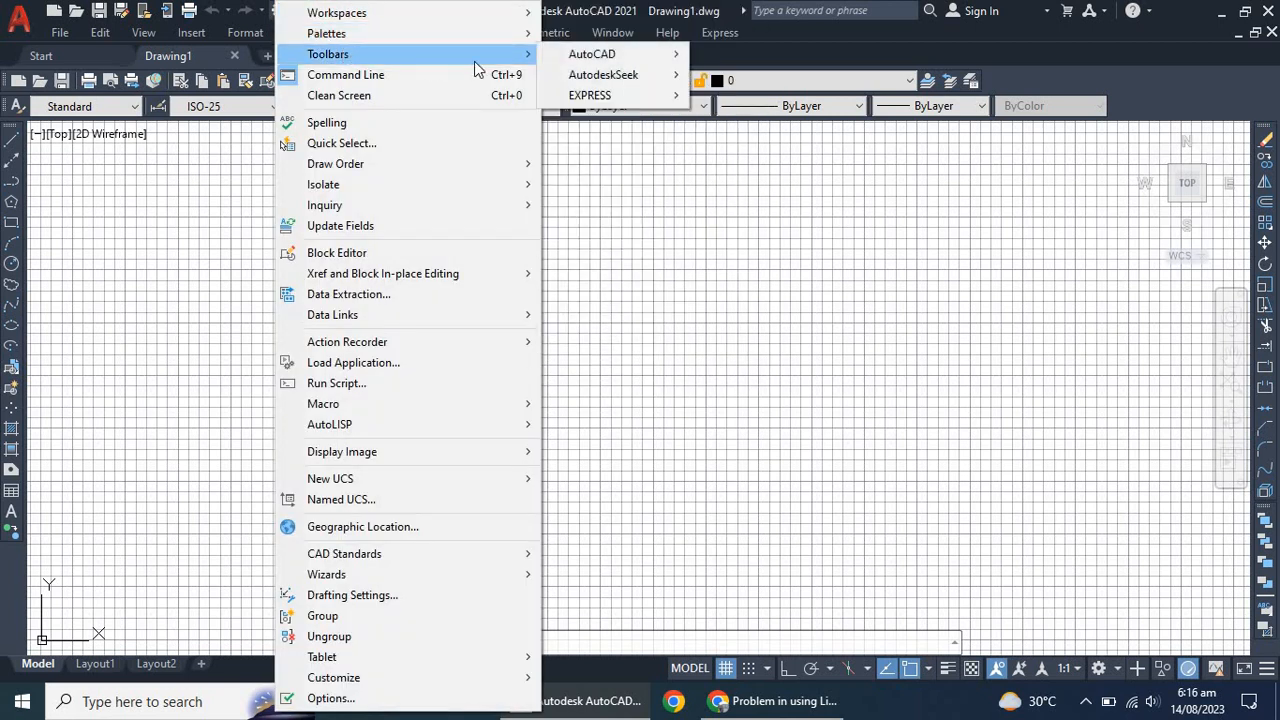
pyautogui.moveTo(565, 57)
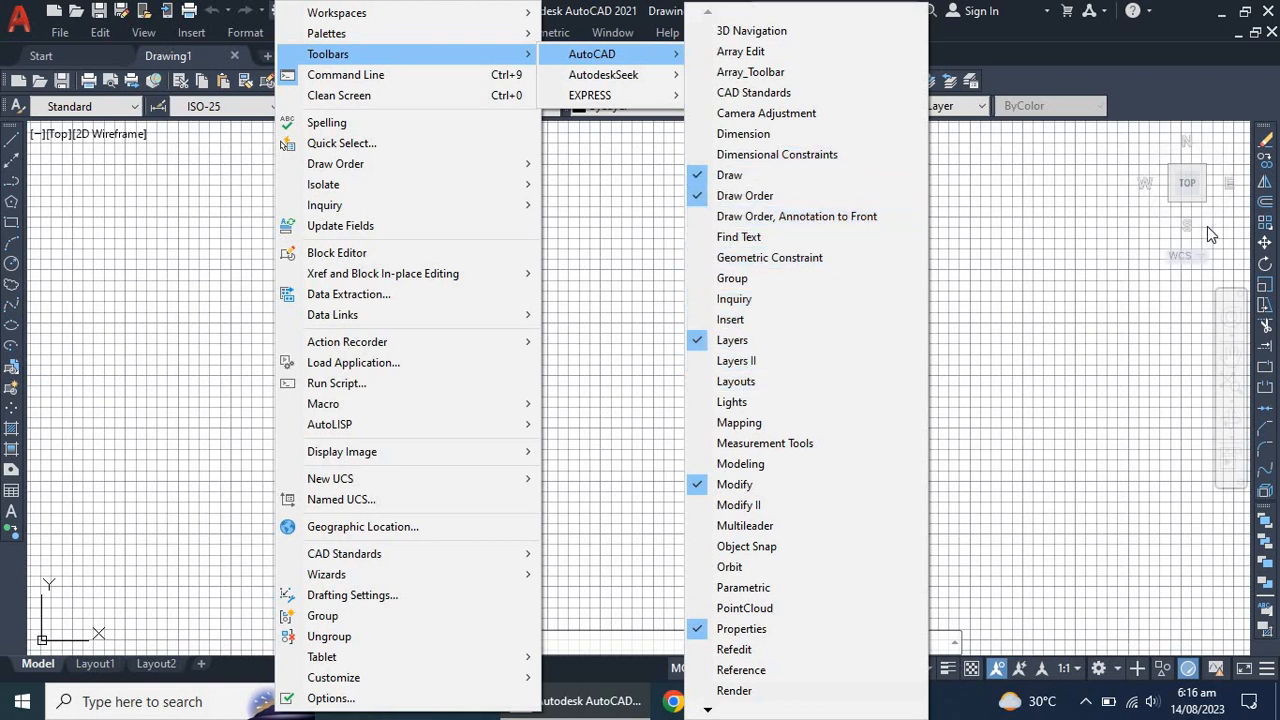
pyautogui.click(625, 257)
pyautogui.click(563, 248)
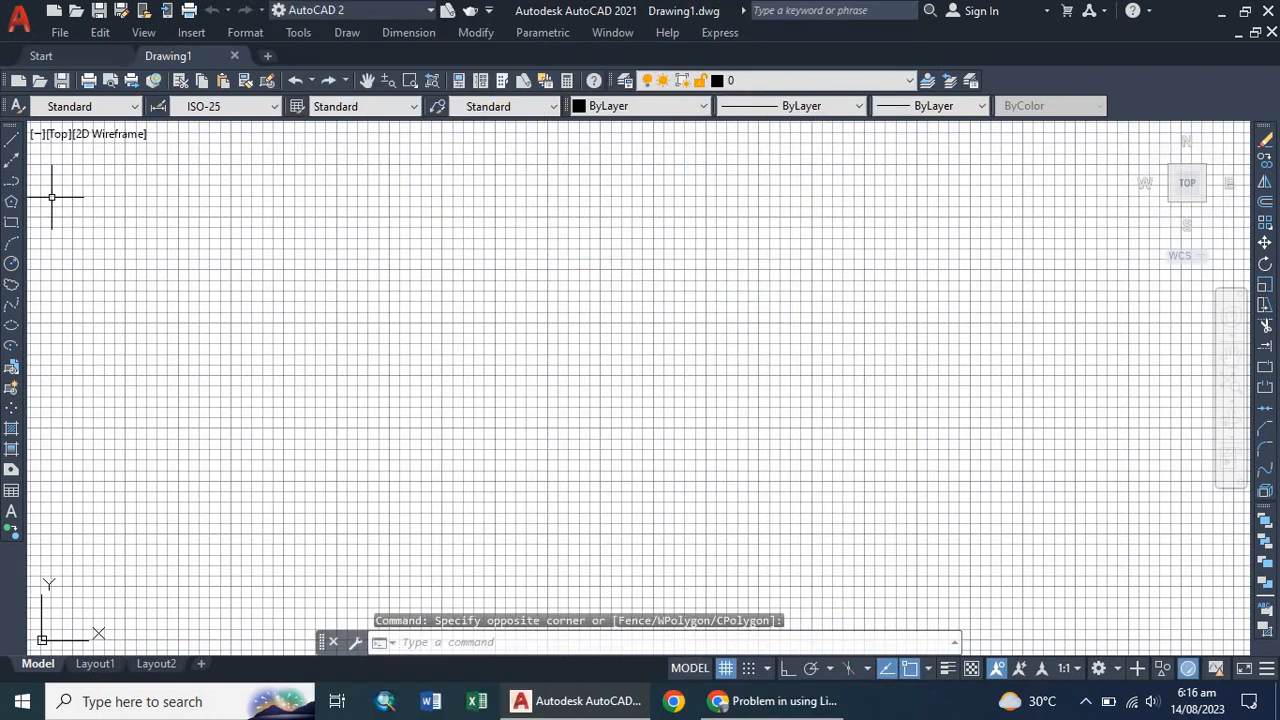
pyautogui.click(12, 222)
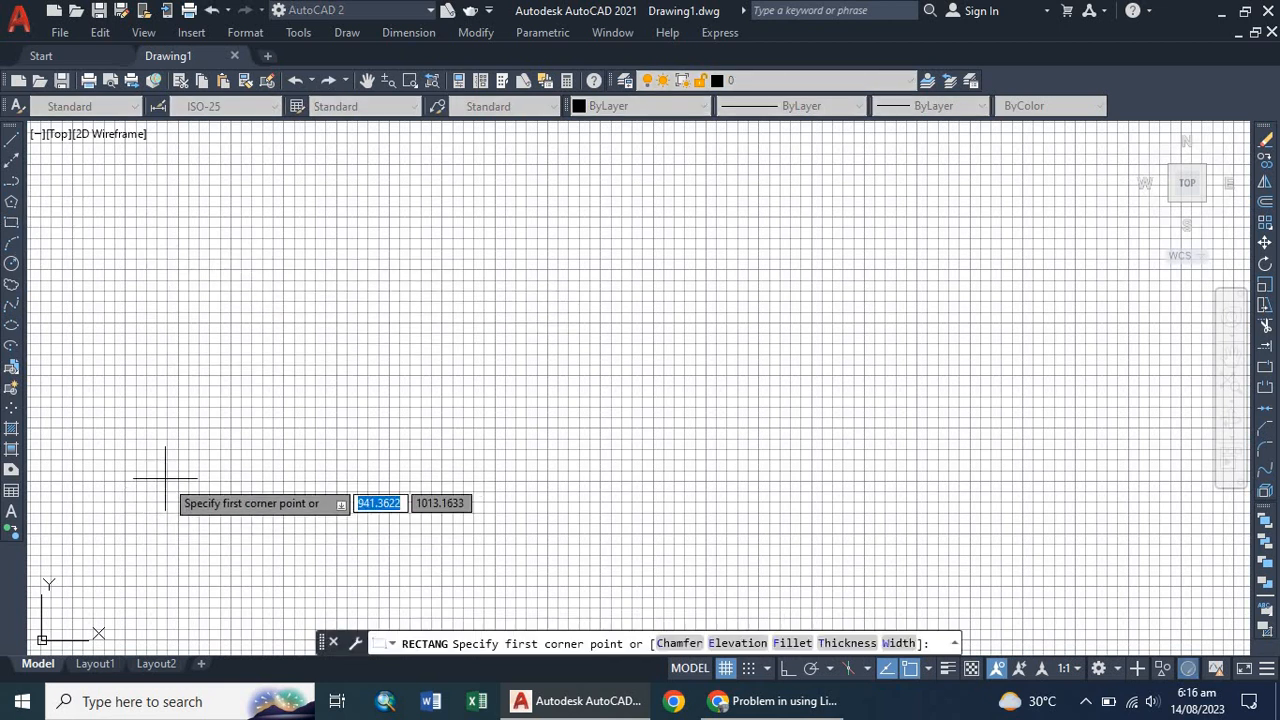
pyautogui.press('Escape')
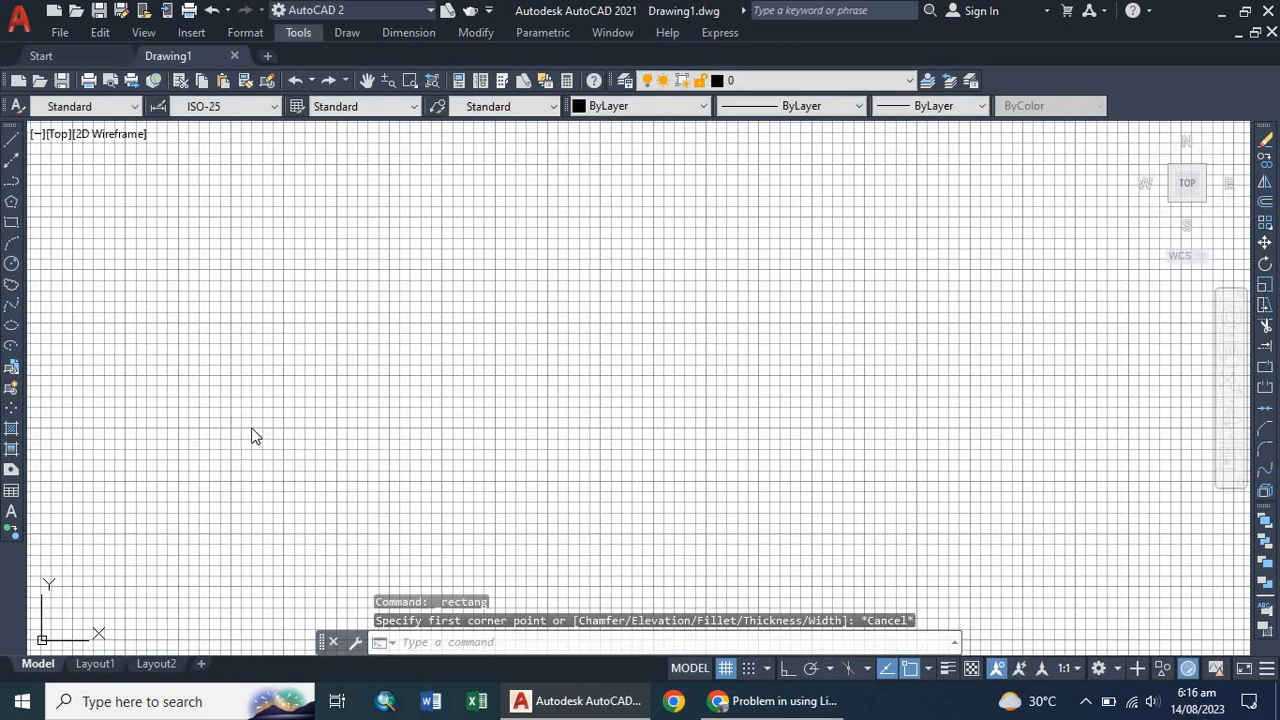
# Step: Set the drawing units to Architectural length with 0'-0" precision and an insertion scale of Inches
pyautogui.click(440, 642)
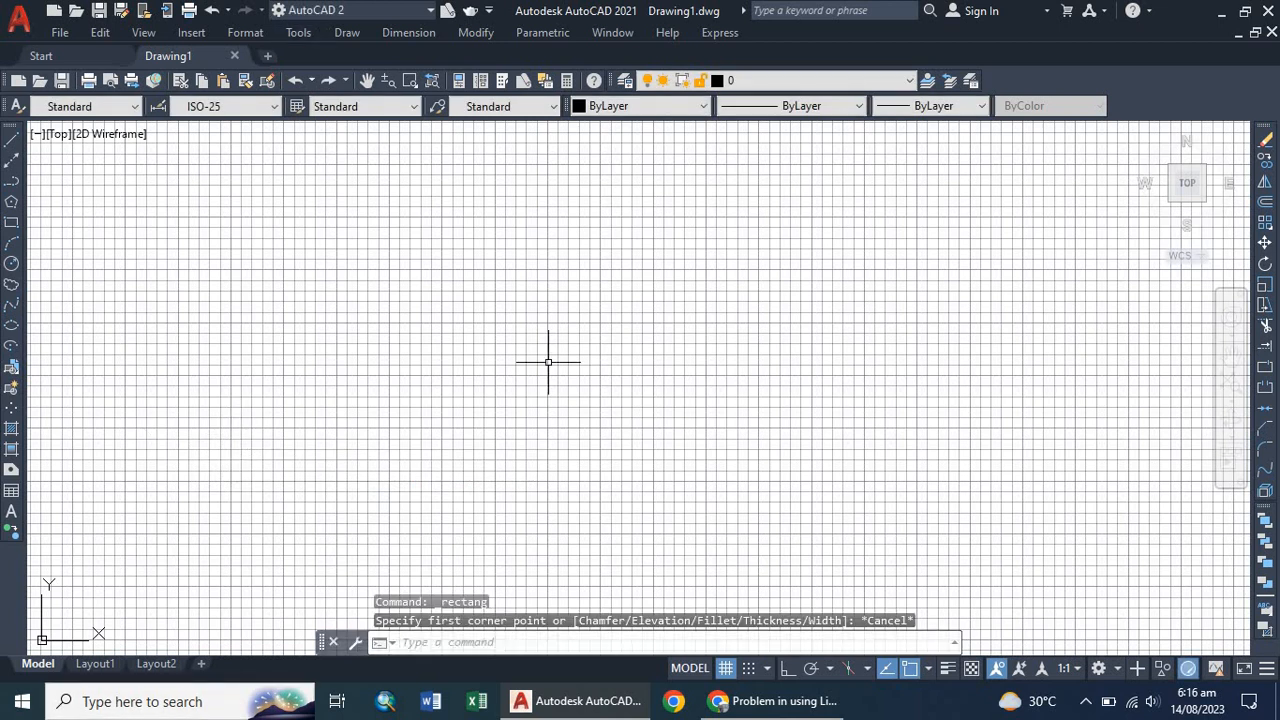
pyautogui.write('Units')
pyautogui.press('Return')
pyautogui.click(554, 218)
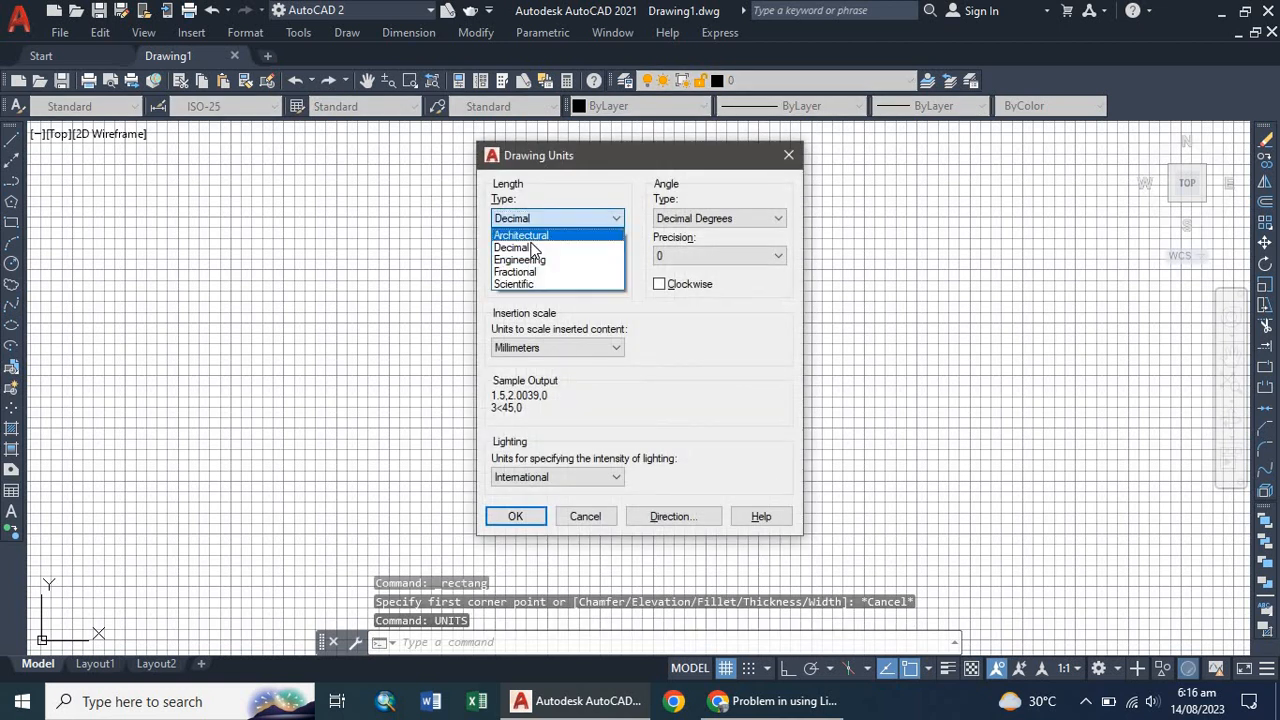
pyautogui.click(525, 236)
pyautogui.click(548, 256)
pyautogui.click(530, 274)
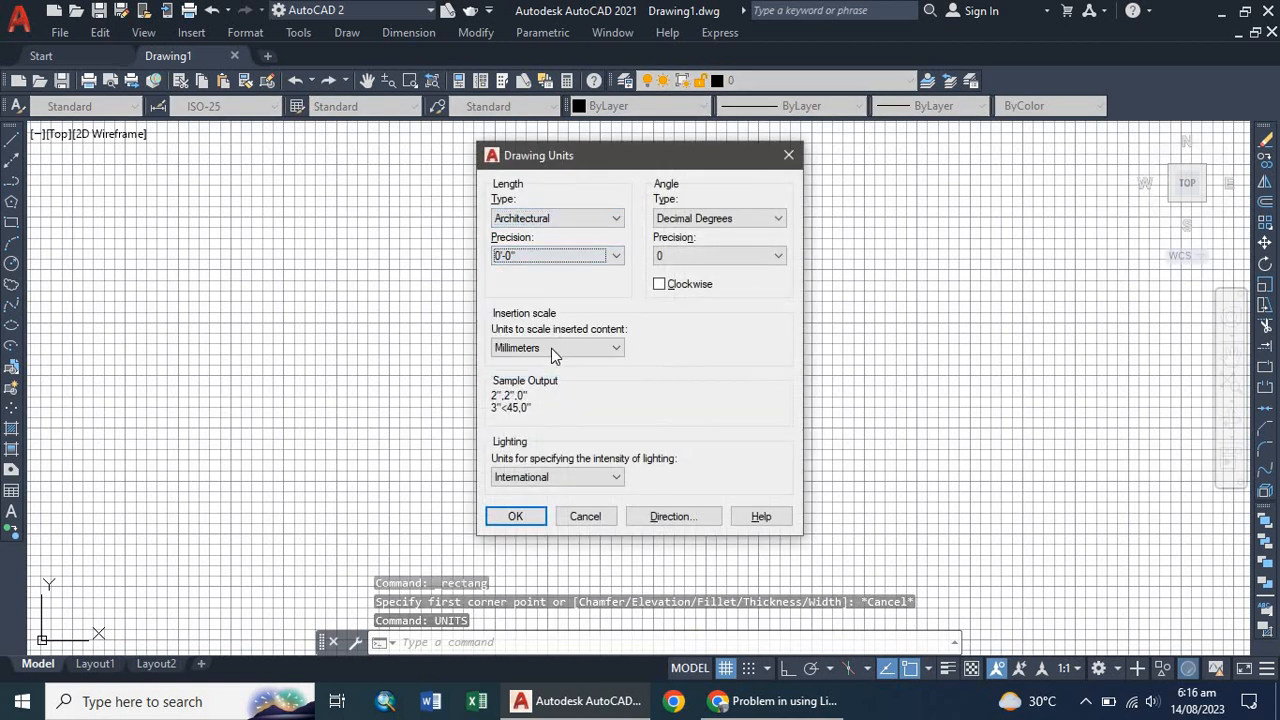
pyautogui.click(551, 348)
pyautogui.click(530, 377)
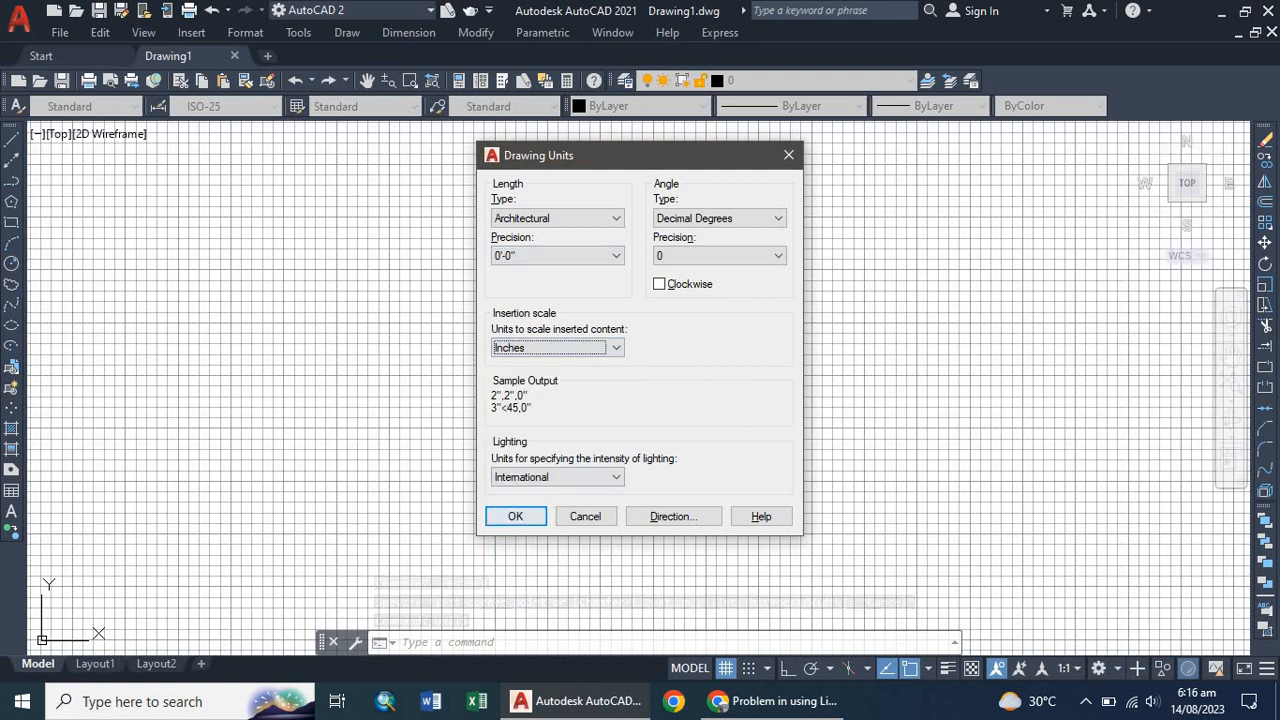
pyautogui.press('Return')
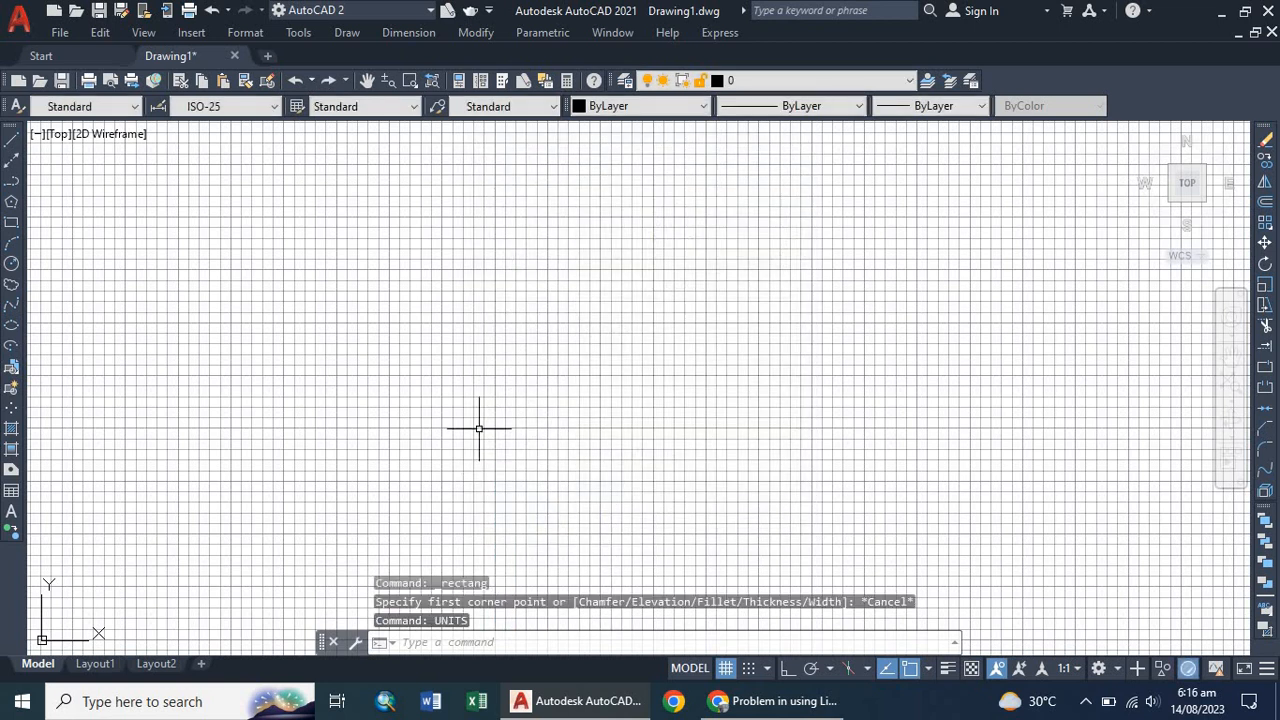
# Step: Draw a freehand rectangle about 40'-8" wide and 73'-10" high in the empty drawing
pyautogui.click(11, 224)
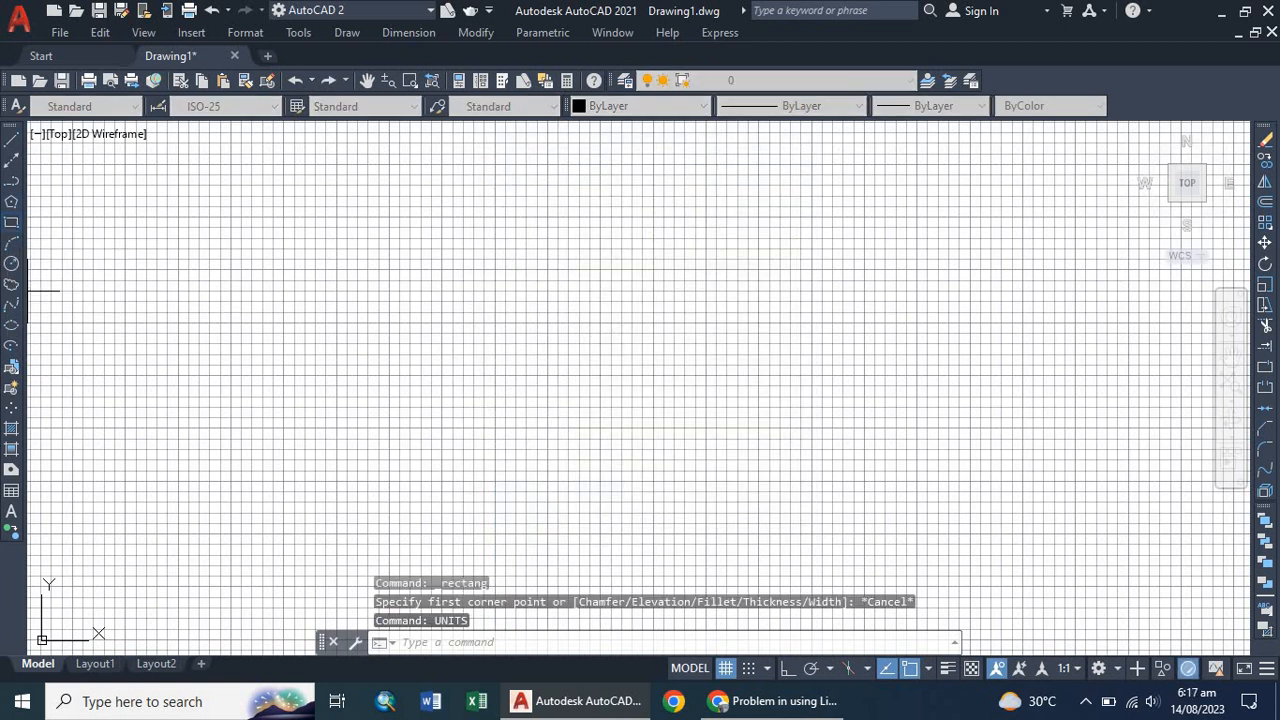
pyautogui.click(190, 490)
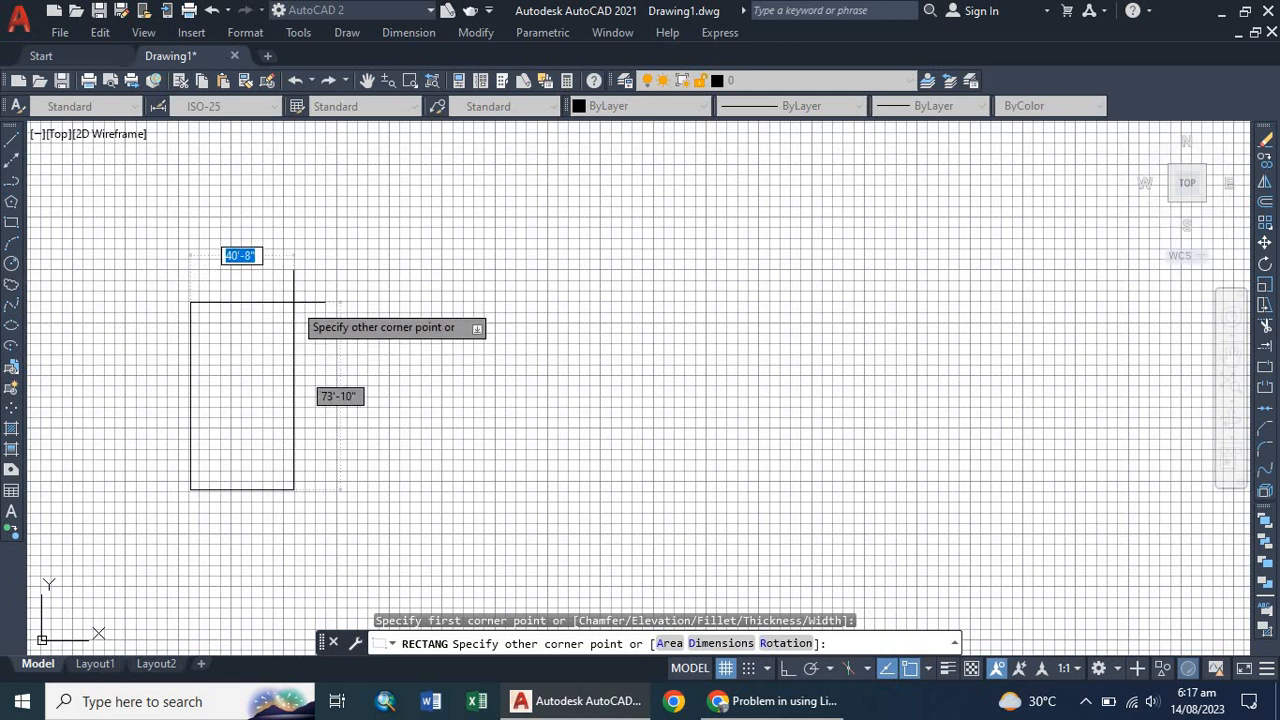
pyautogui.click(294, 302)
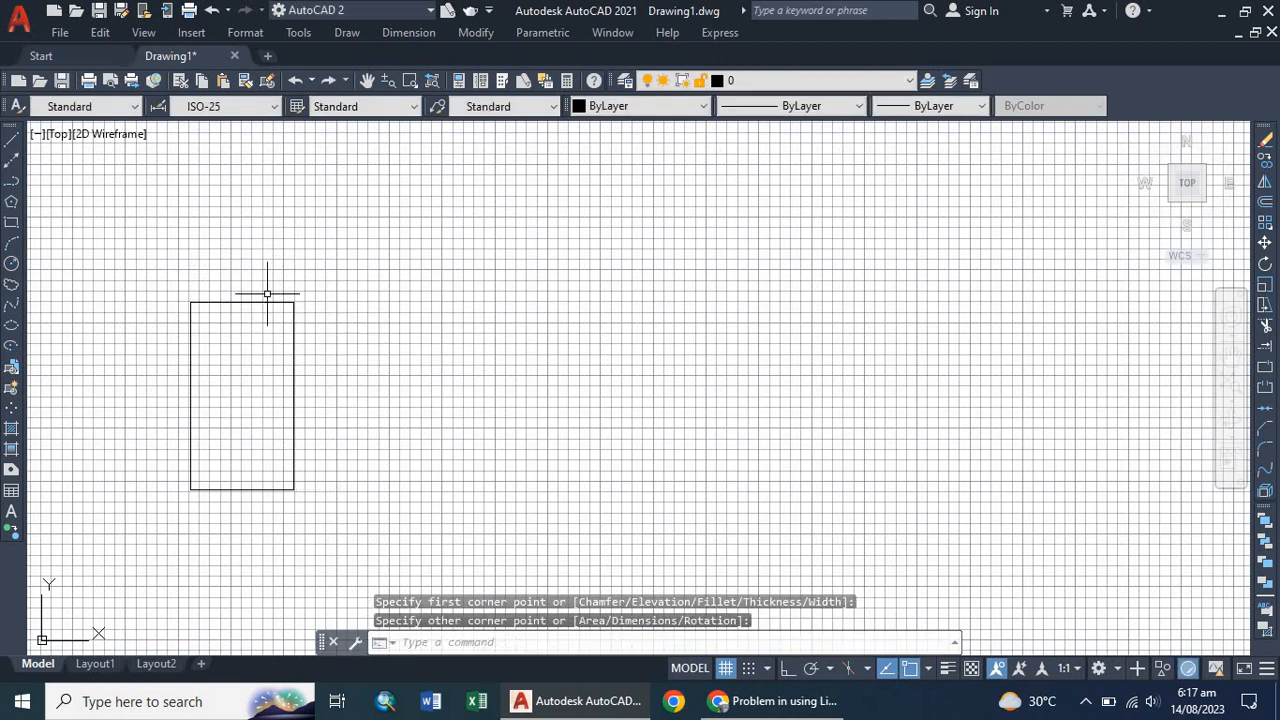
pyautogui.click(344, 30)
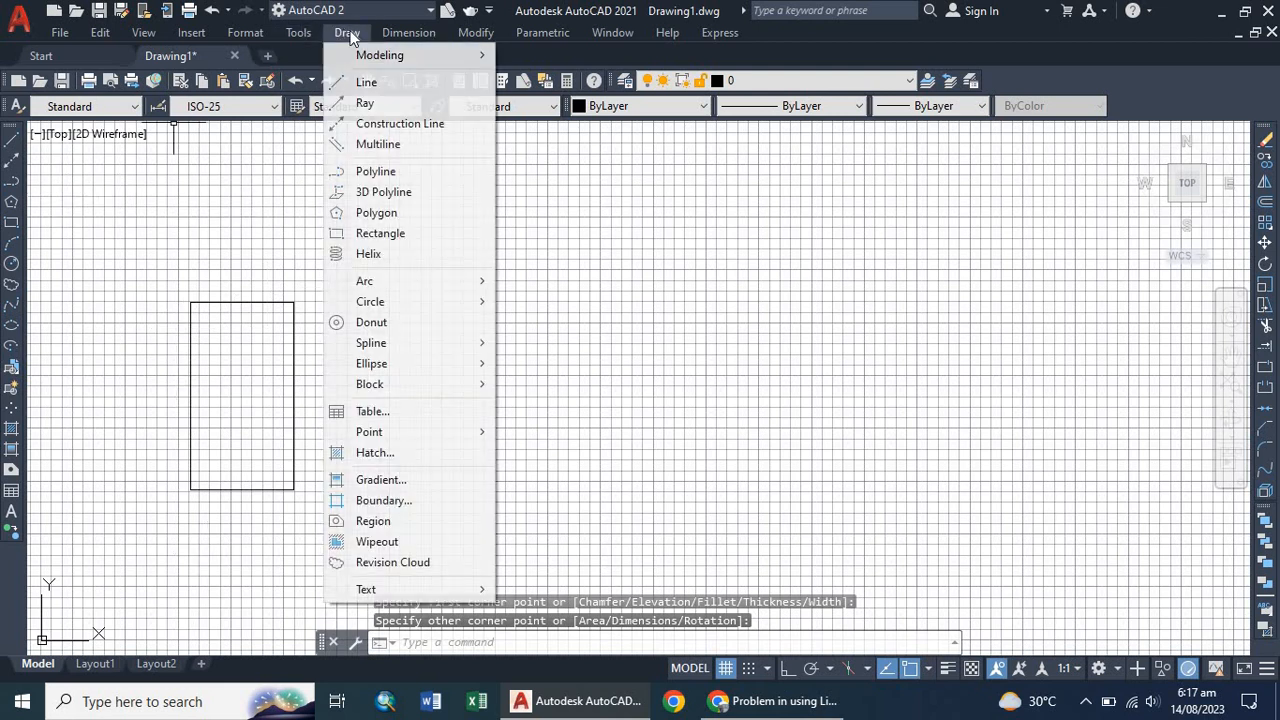
pyautogui.click(528, 227)
pyautogui.click(528, 227)
pyautogui.click(472, 326)
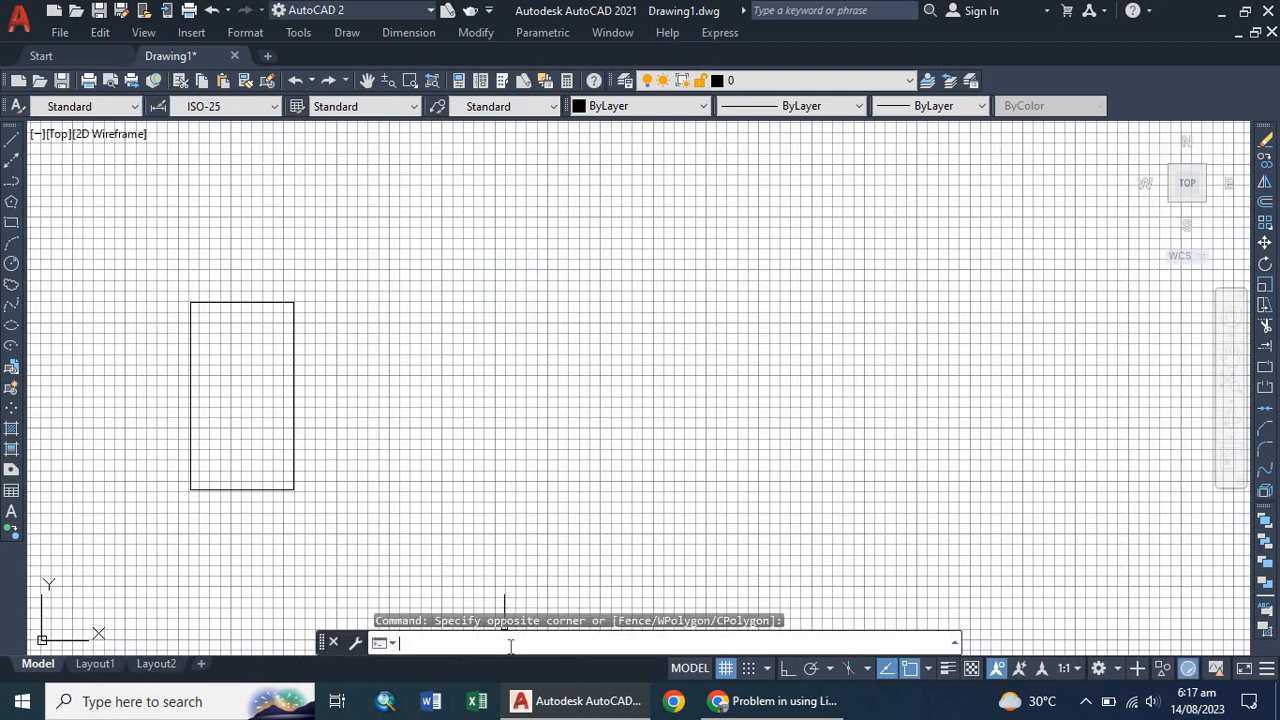
# Step: Draw a rectangle 20' wide and 30' high to the right of the first rectangle
pyautogui.write('Re')
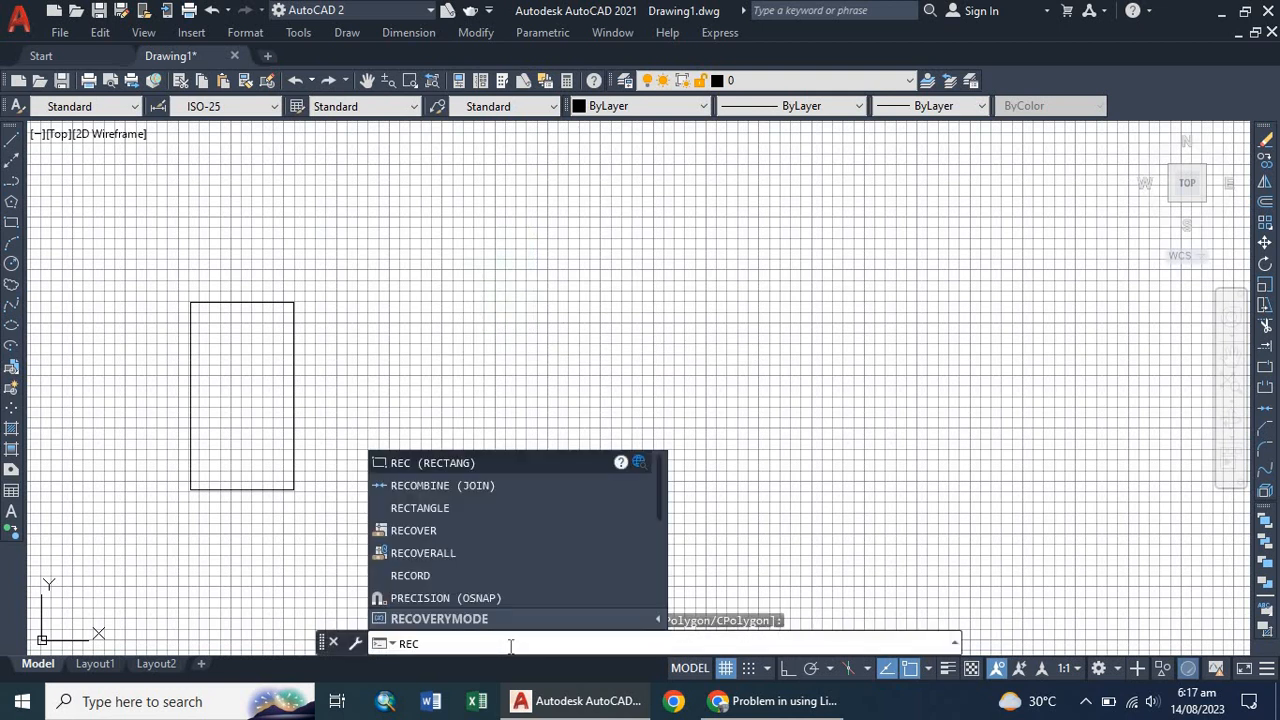
pyautogui.press('Return')
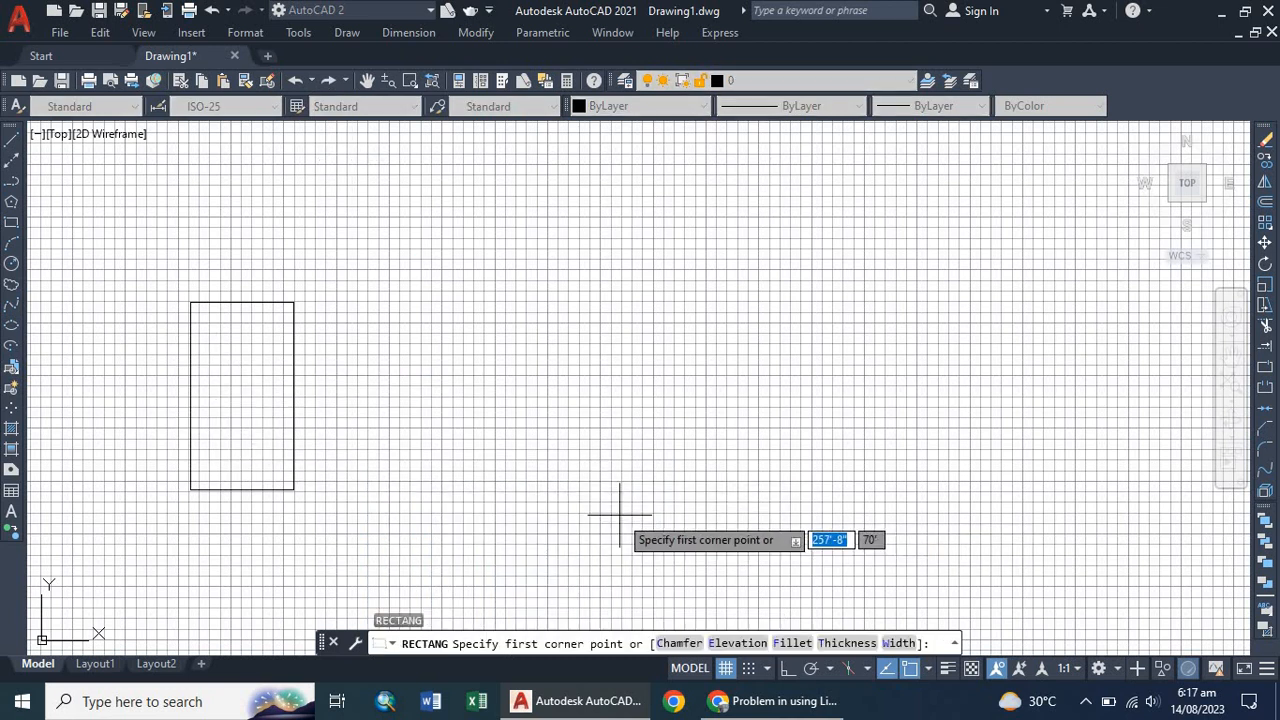
pyautogui.click(405, 484)
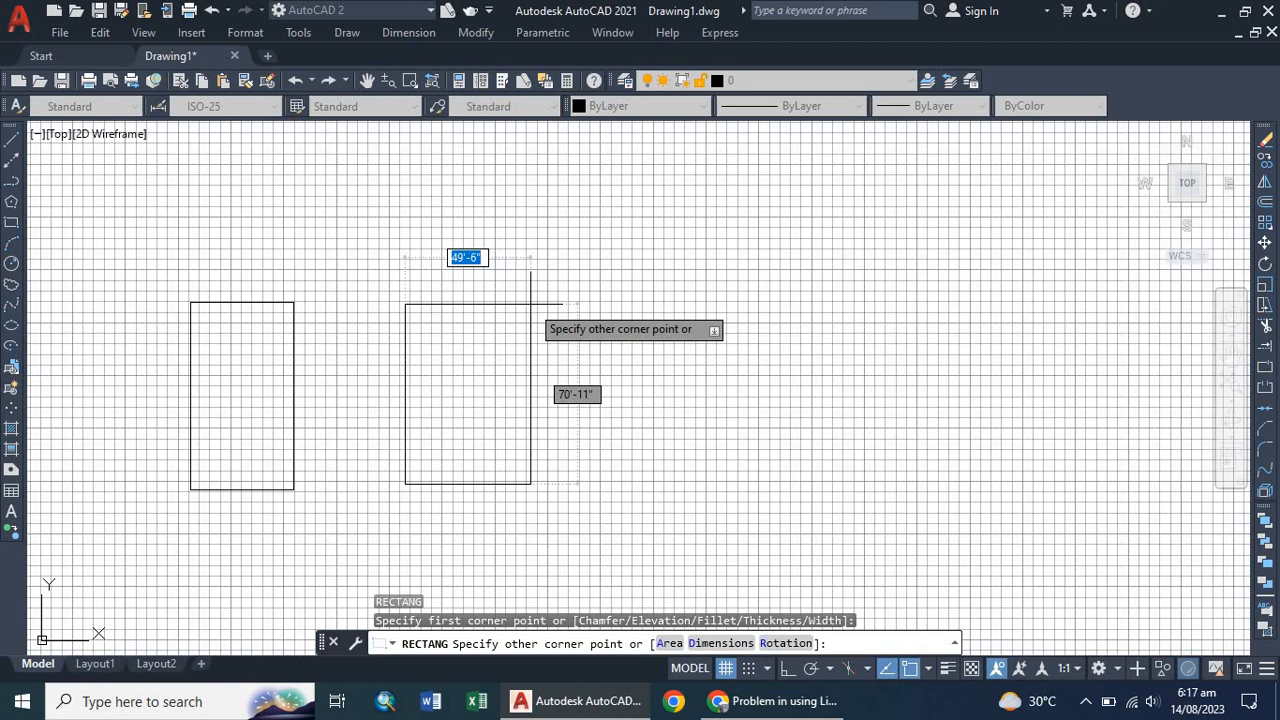
pyautogui.write('20')
pyautogui.press('Tab')
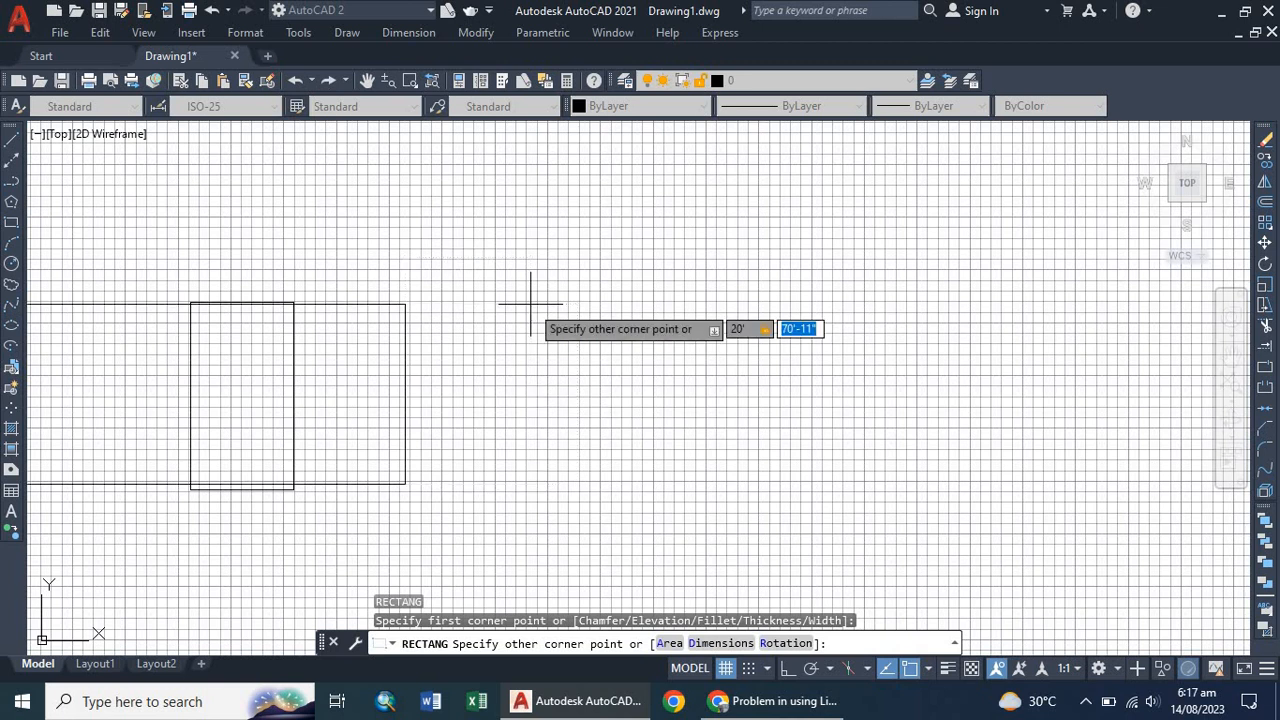
pyautogui.write('30')
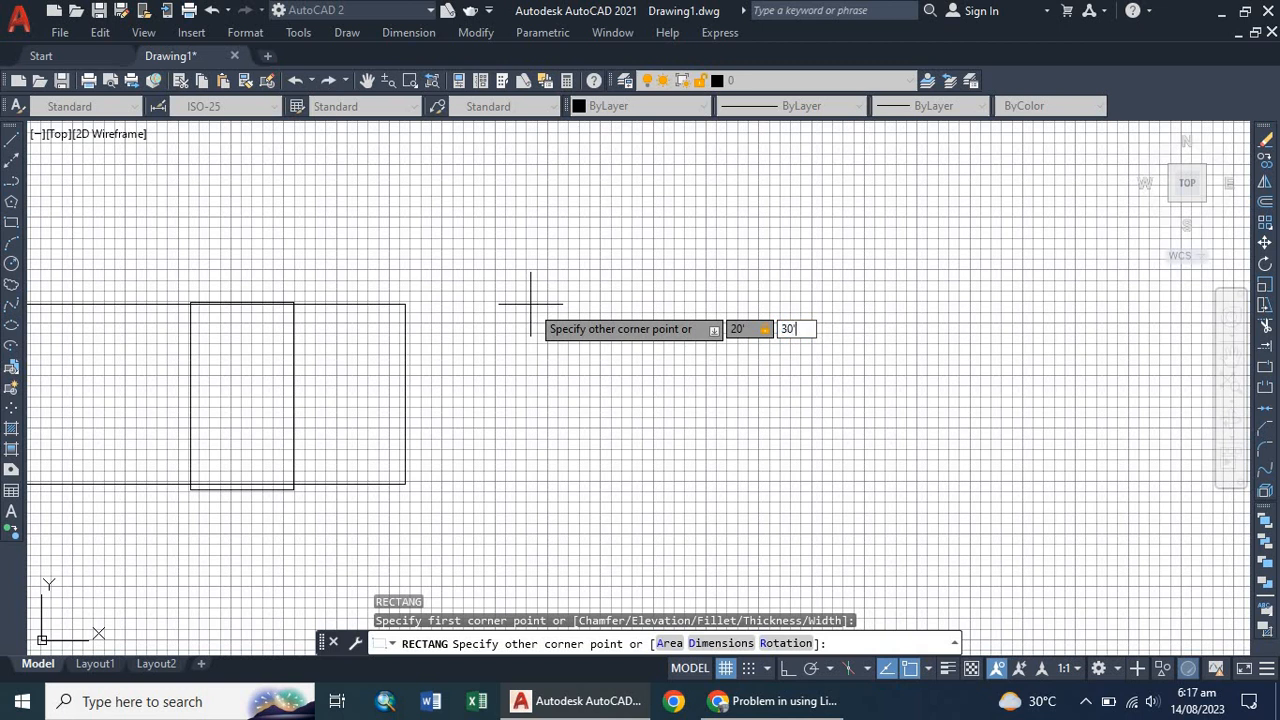
pyautogui.press('Return')
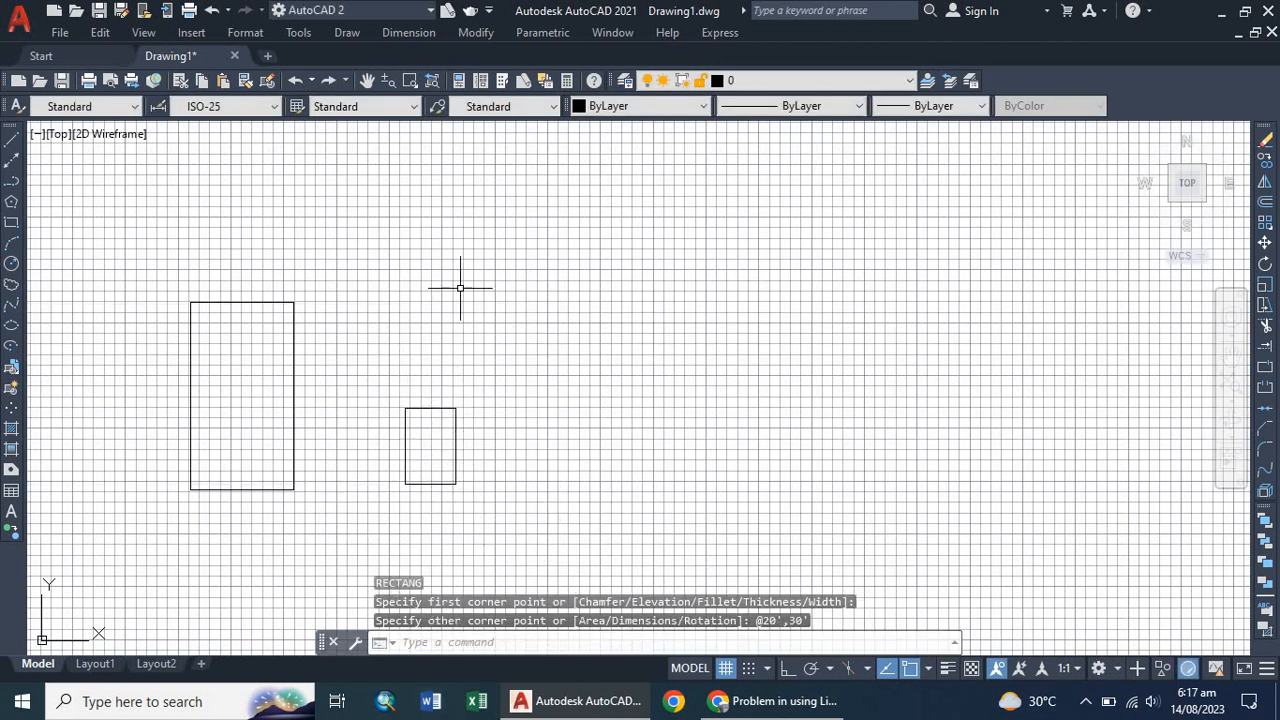
# Step: Draw a rectangle about 36'-7" high with both chamfer distances set to 2', to the right of the 20' by 30' rectangle
pyautogui.click(12, 224)
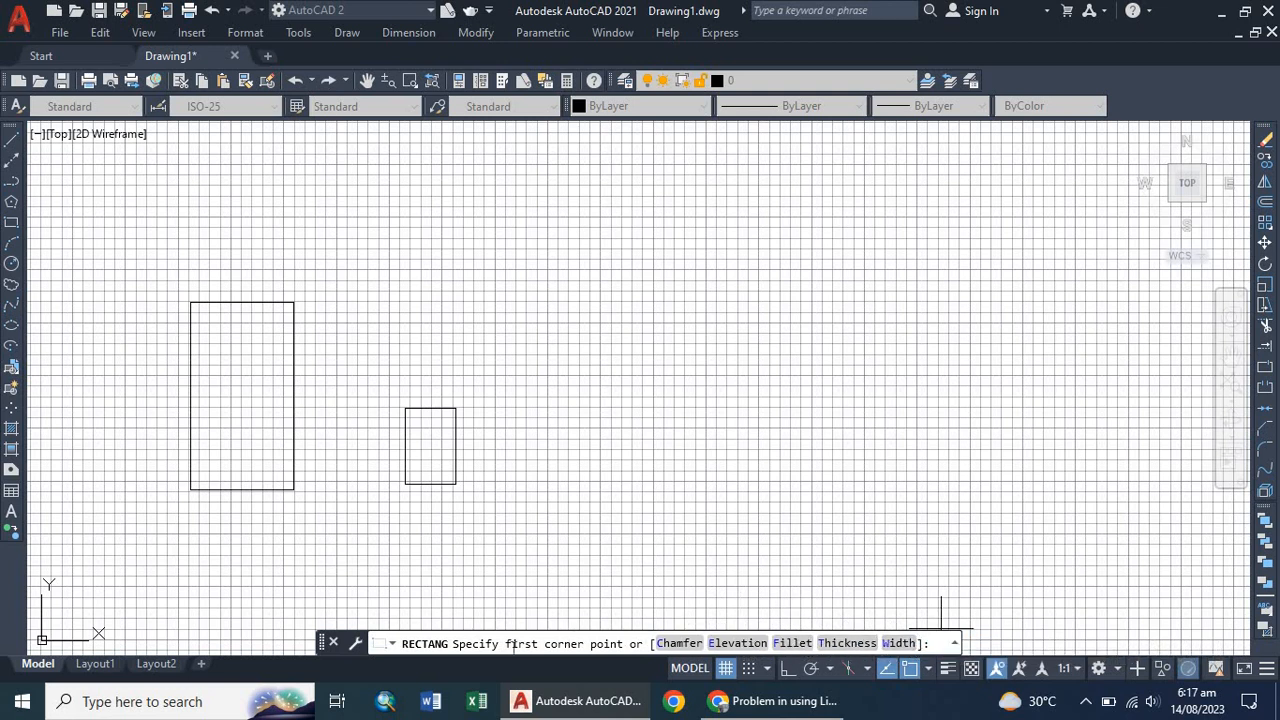
pyautogui.click(683, 643)
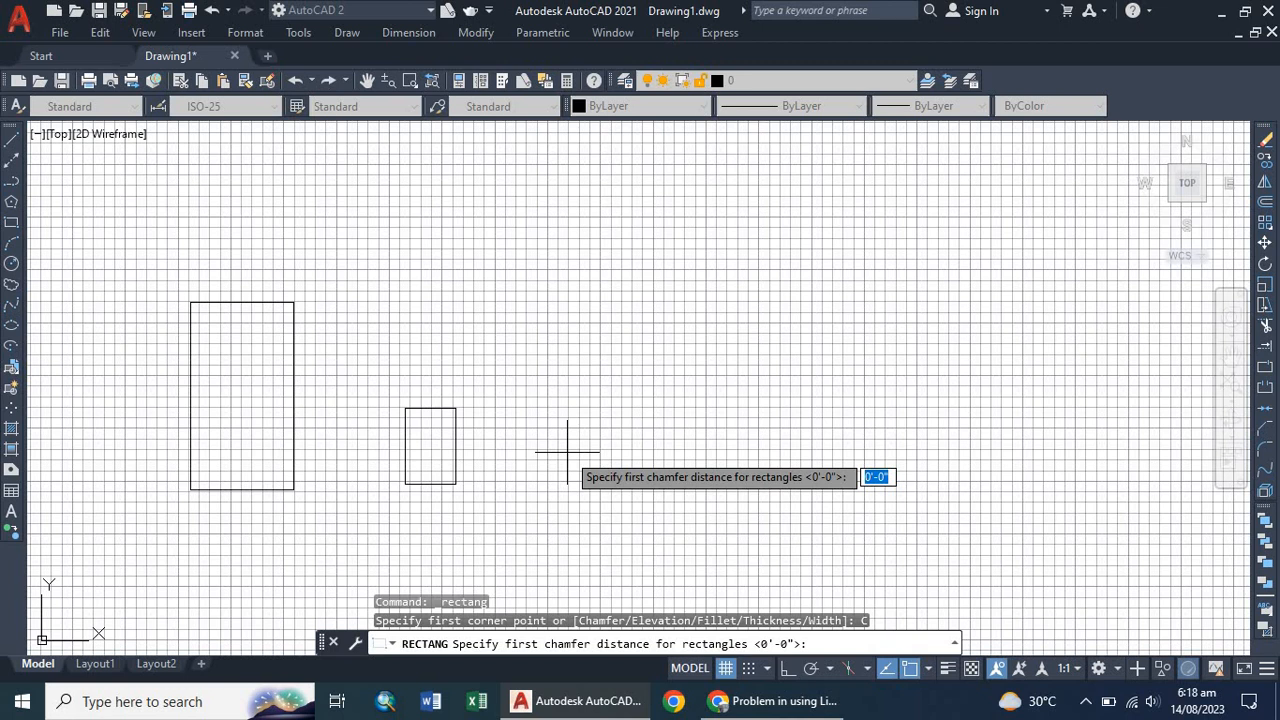
pyautogui.write('2')
pyautogui.press('Return')
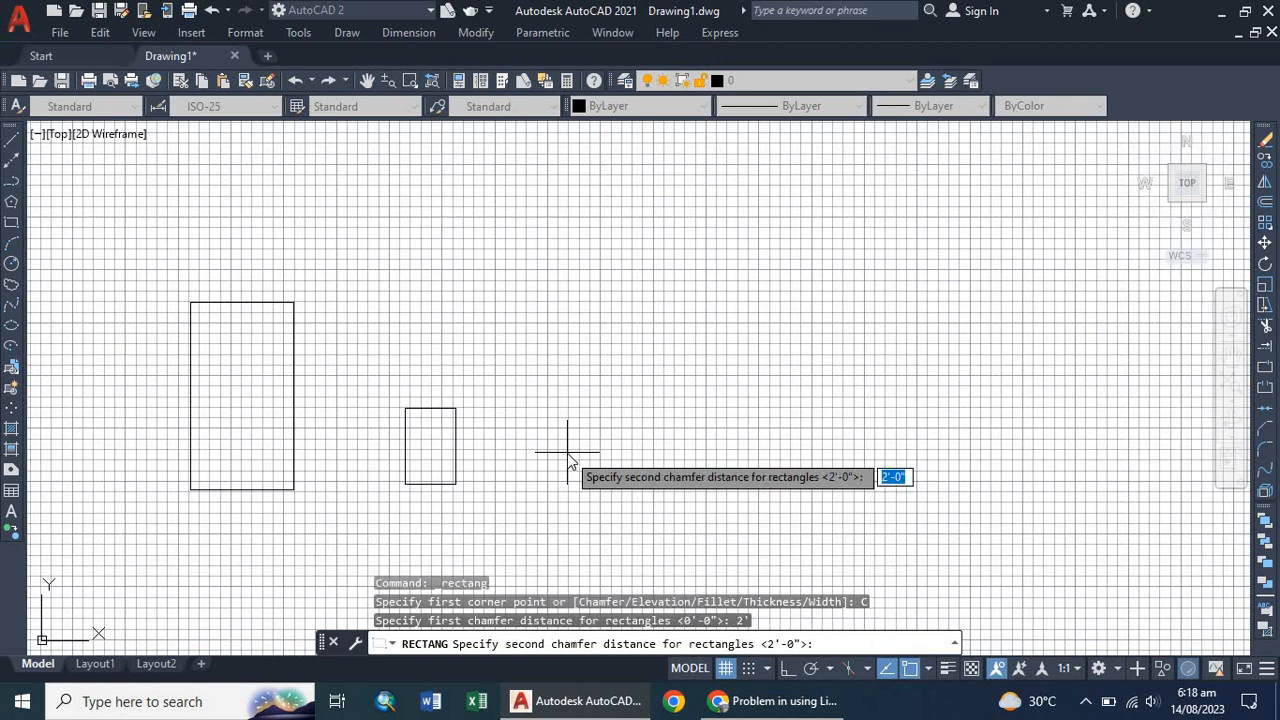
pyautogui.write('2')
pyautogui.press('Return')
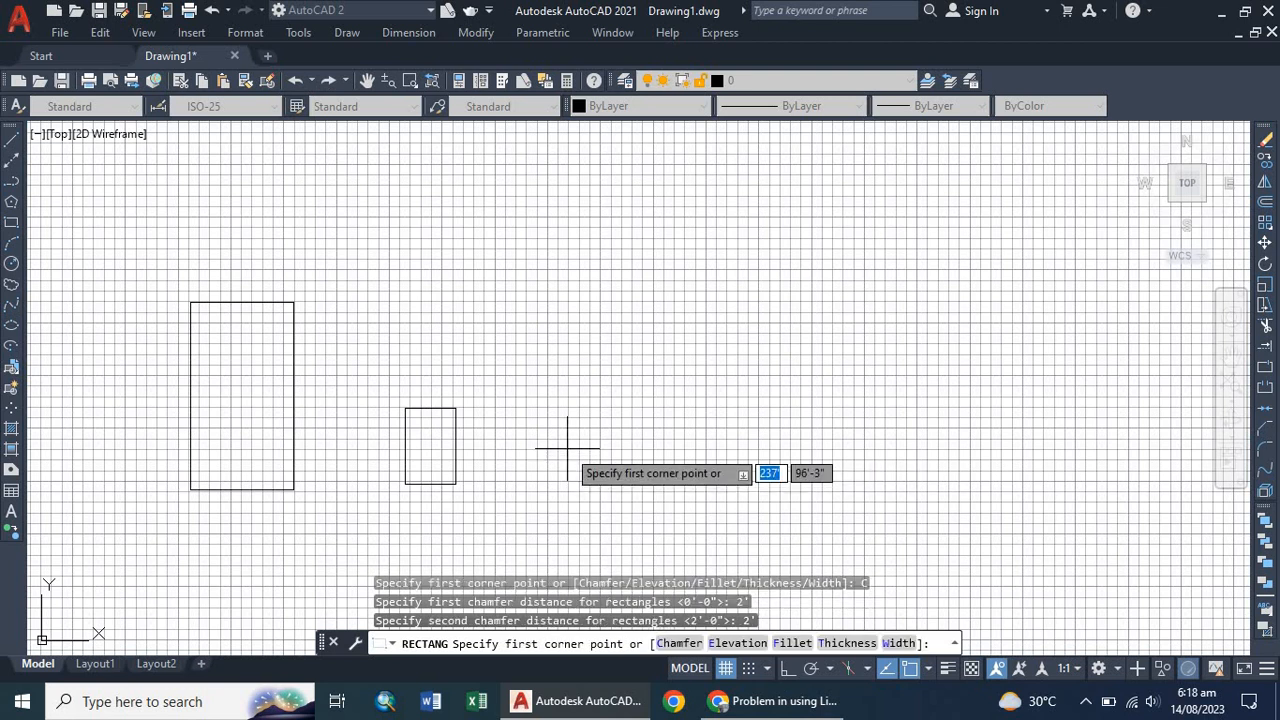
pyautogui.click(555, 484)
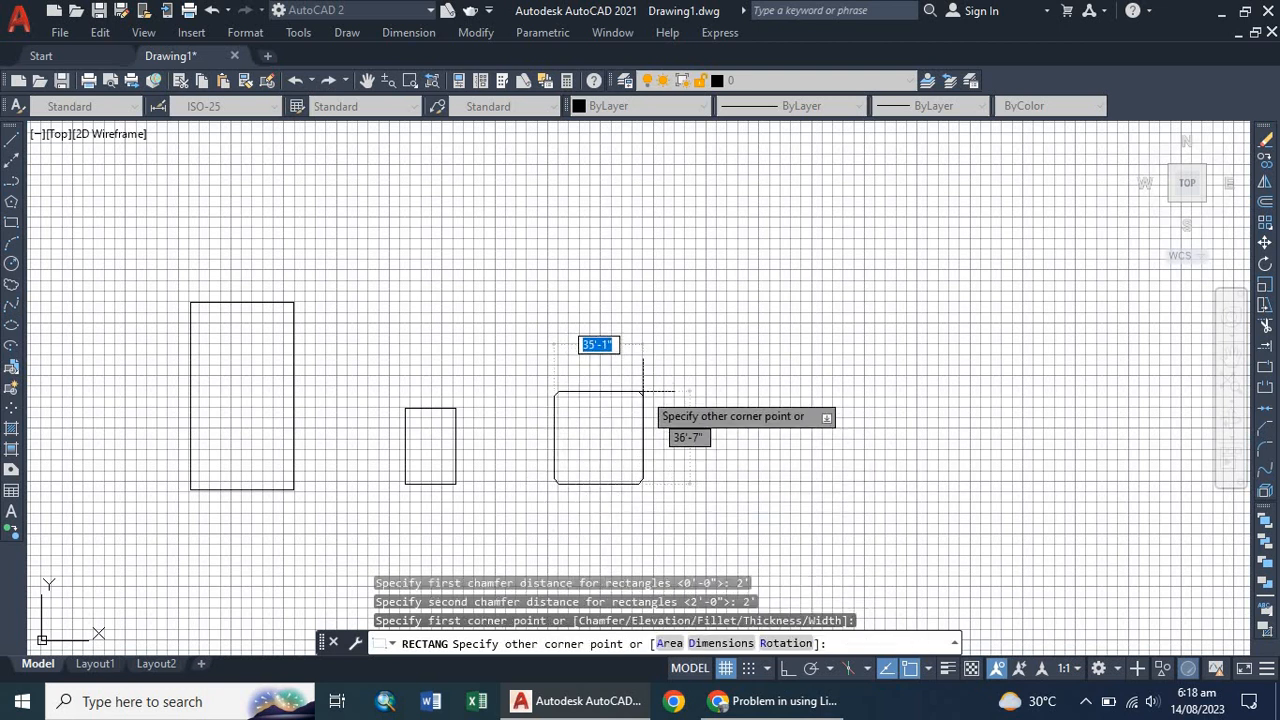
pyautogui.click(635, 391)
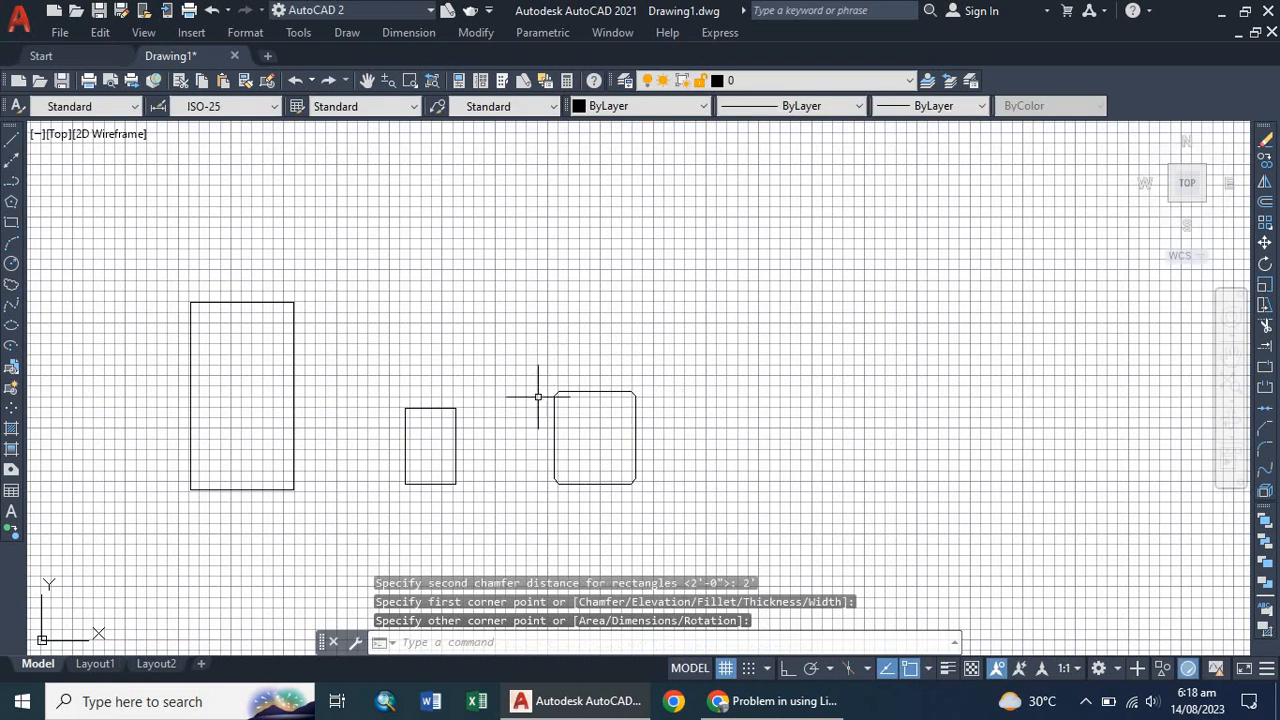
# Step: Examine the chamfered upper-left and lower-left corners of the new rectangle up close
pyautogui.scroll(10, 543, 397)
pyautogui.scroll(5, 576, 395)
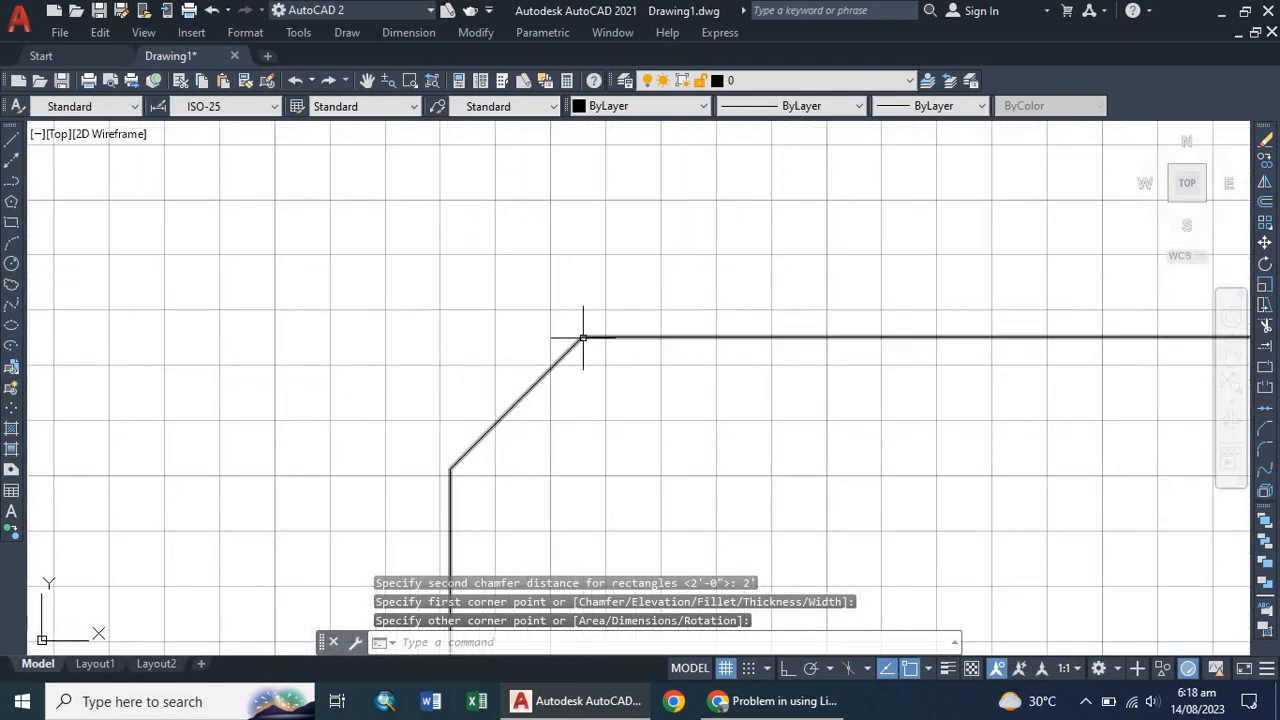
pyautogui.scroll(-5, 449, 337)
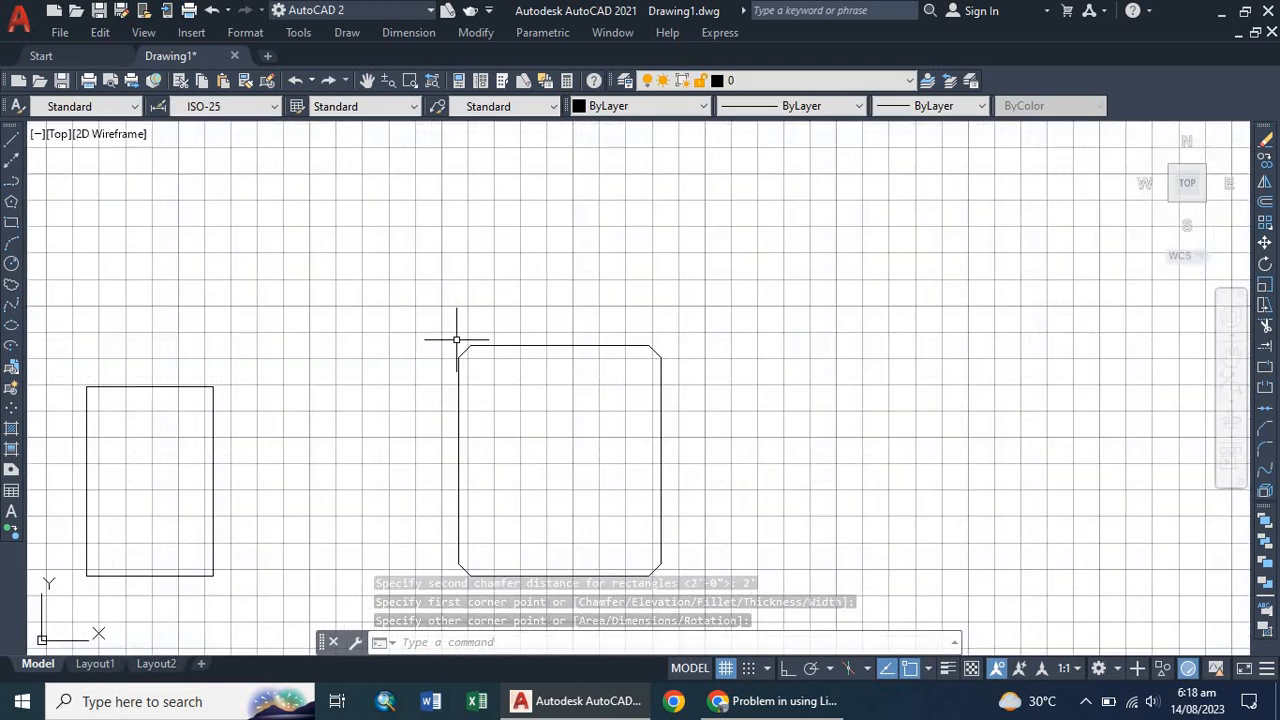
pyautogui.scroll(-2, 466, 423)
pyautogui.scroll(4, 452, 492)
pyautogui.scroll(6, 452, 492)
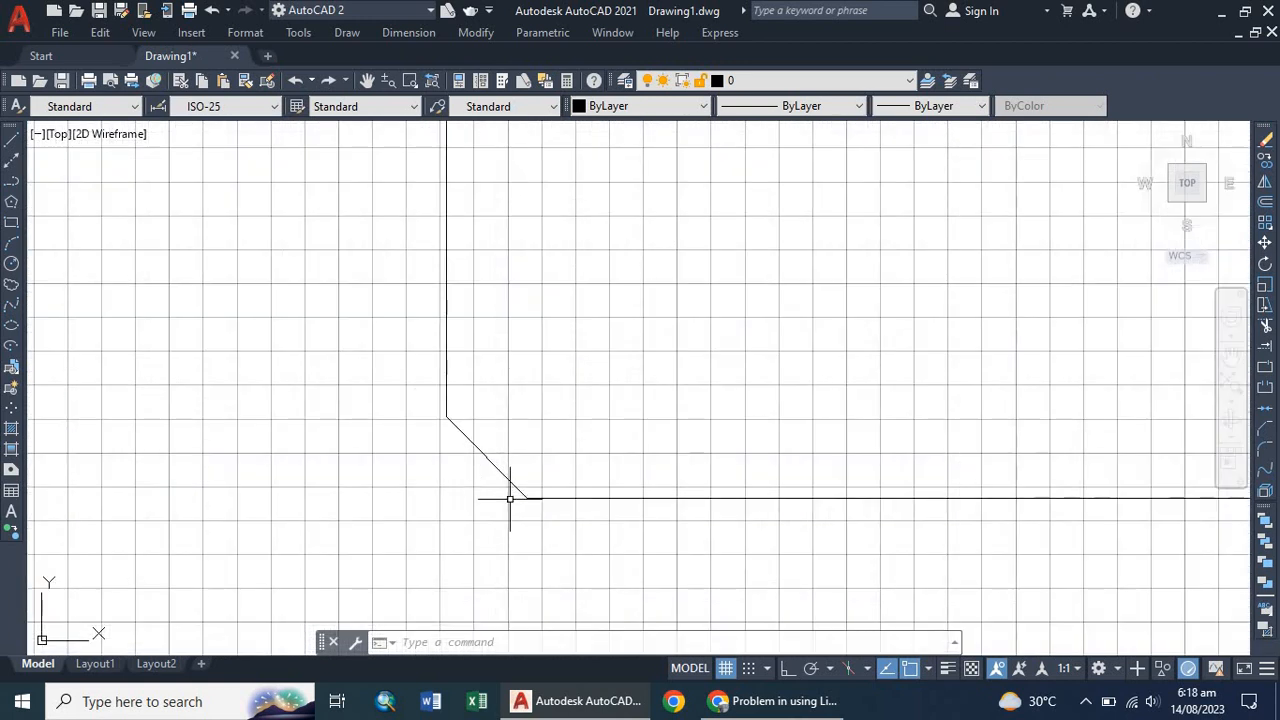
pyautogui.scroll(-5, 476, 435)
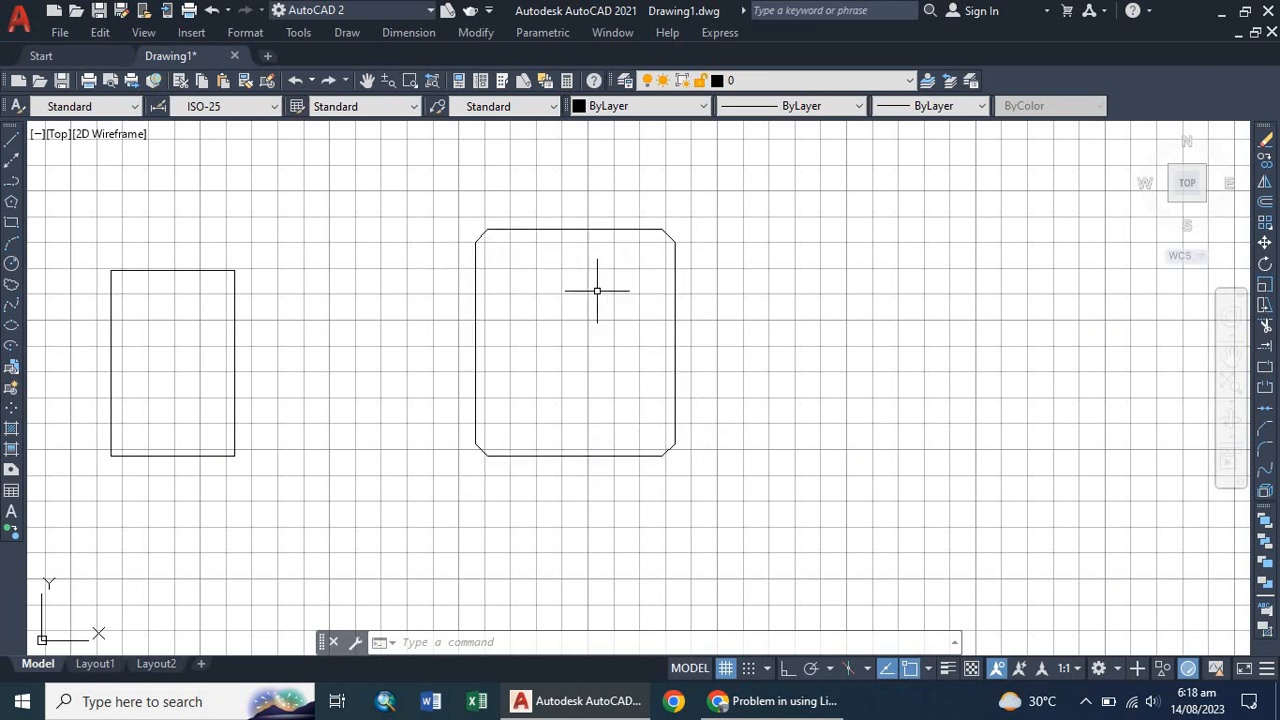
# Step: Draw a chamfered rectangle about 29'-5" wide and 33'-9" high at 10' elevation, to the right of the first chamfered rectangle
pyautogui.moveTo(597, 289); pyautogui.dragTo(292, 361, button='middle')
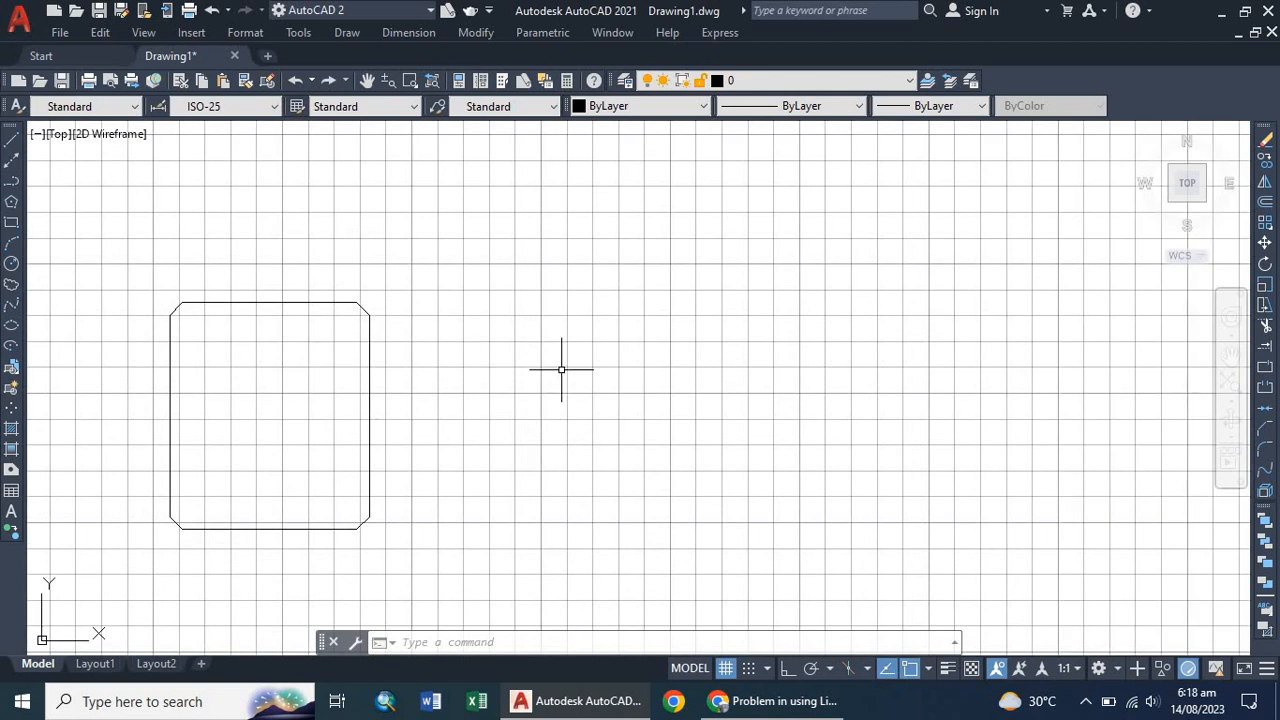
pyautogui.click(11, 222)
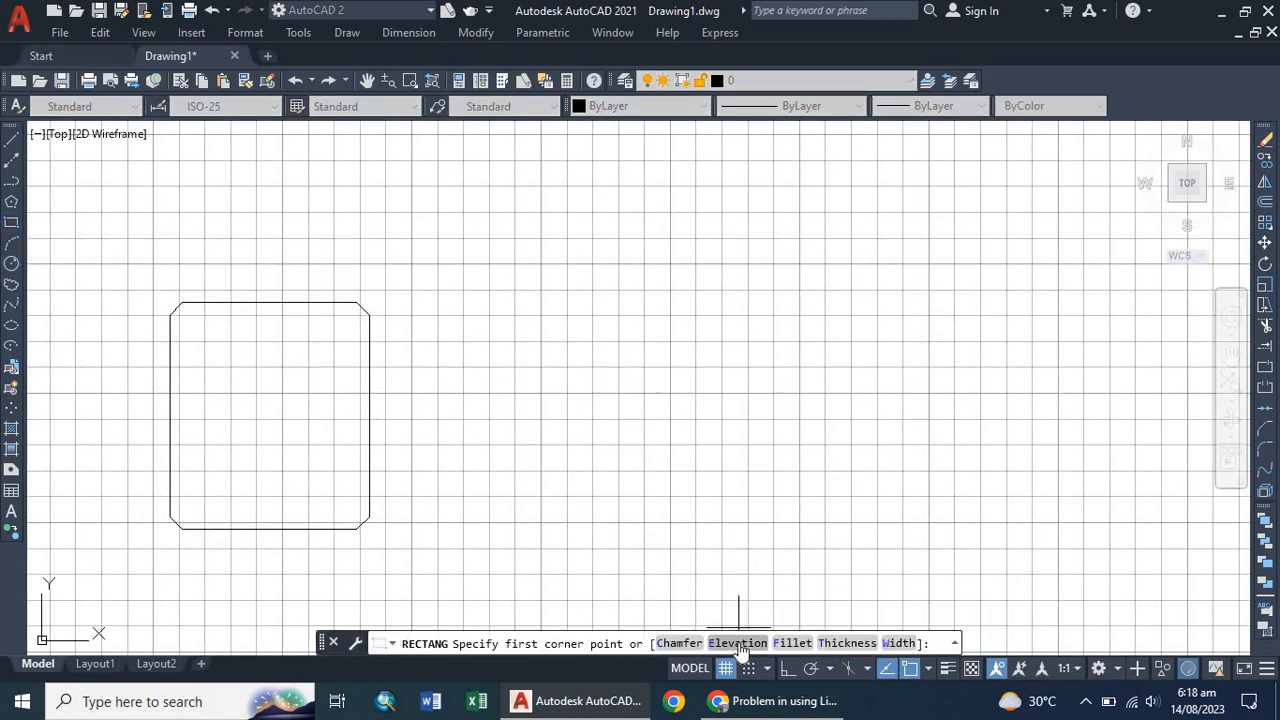
pyautogui.click(740, 644)
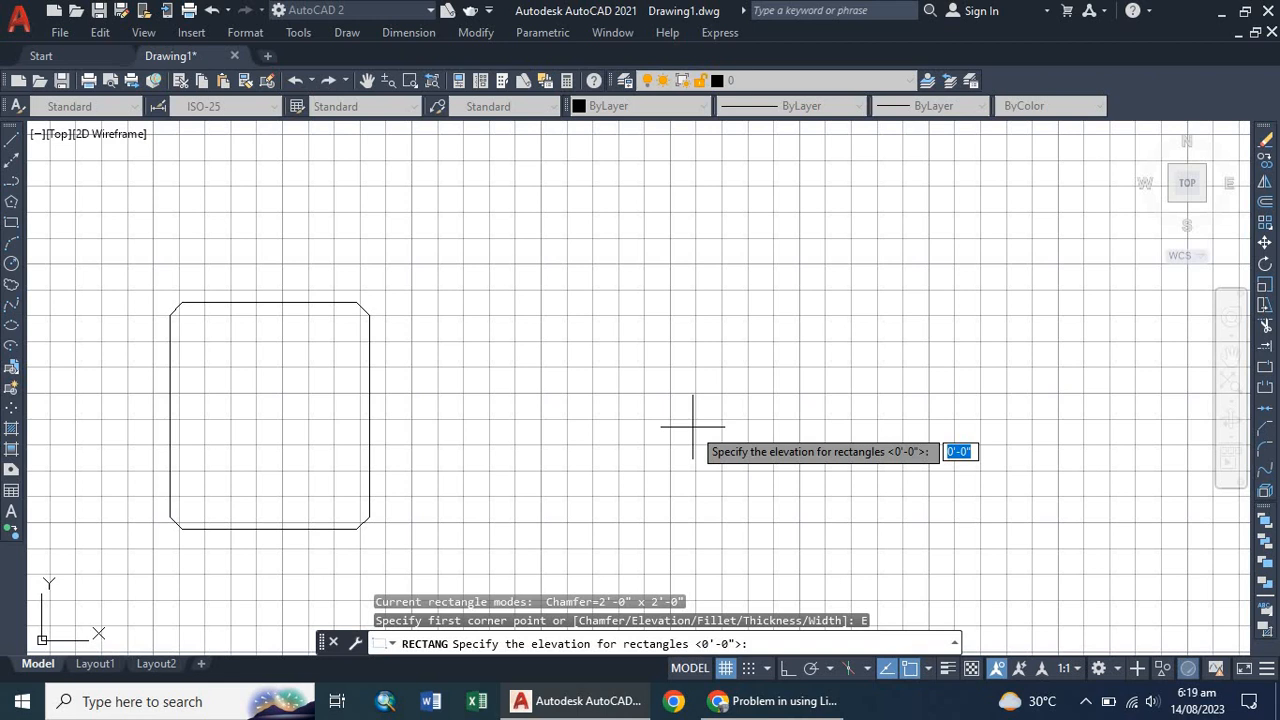
pyautogui.write('10')
pyautogui.press('Return')
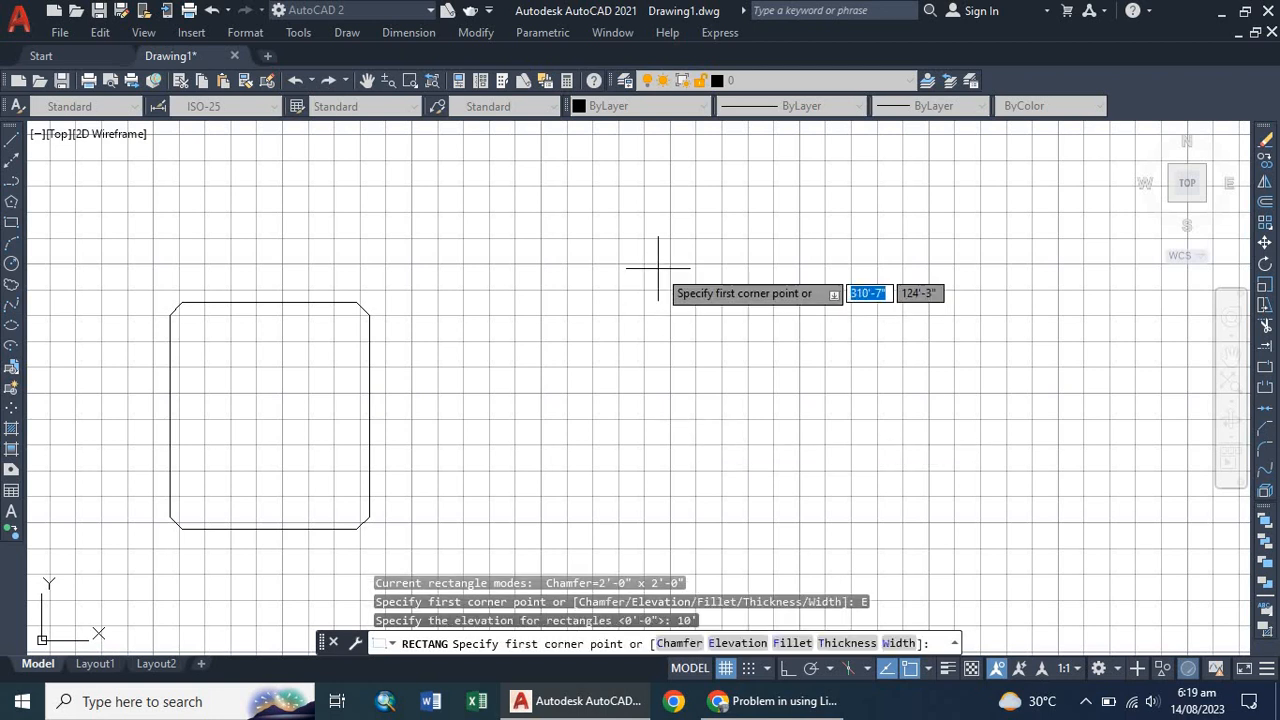
pyautogui.click(659, 269)
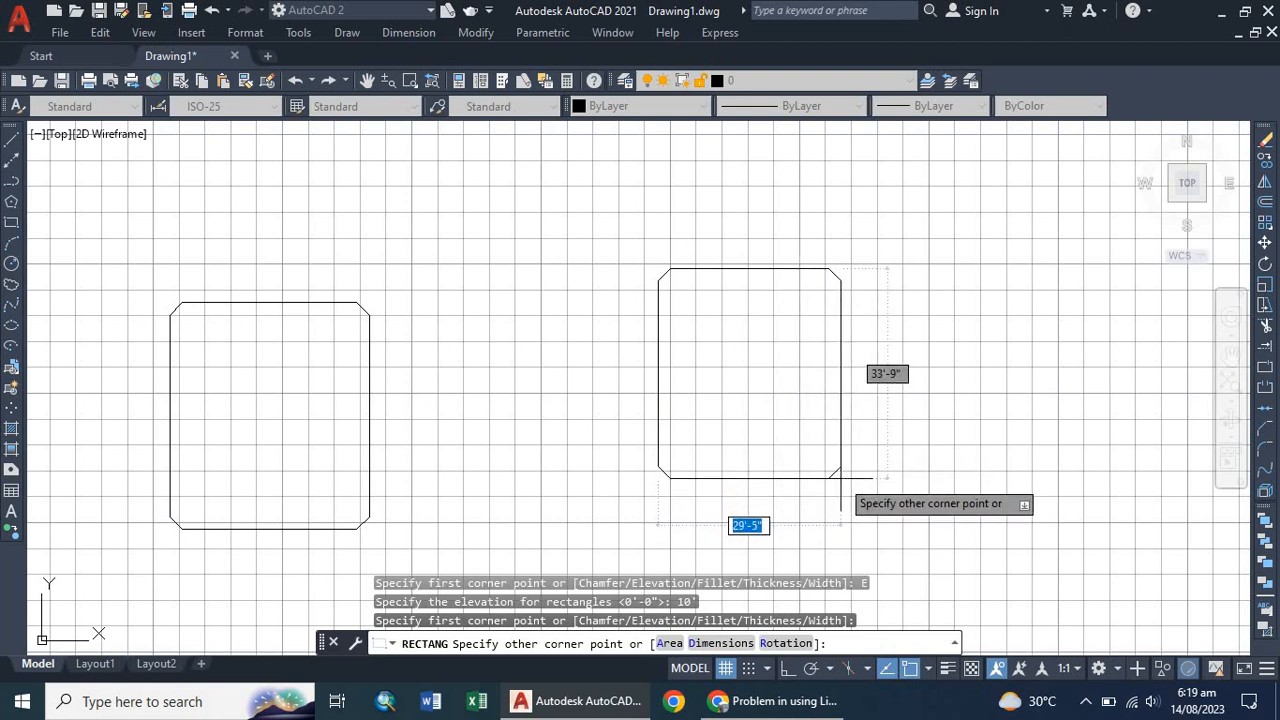
pyautogui.click(841, 477)
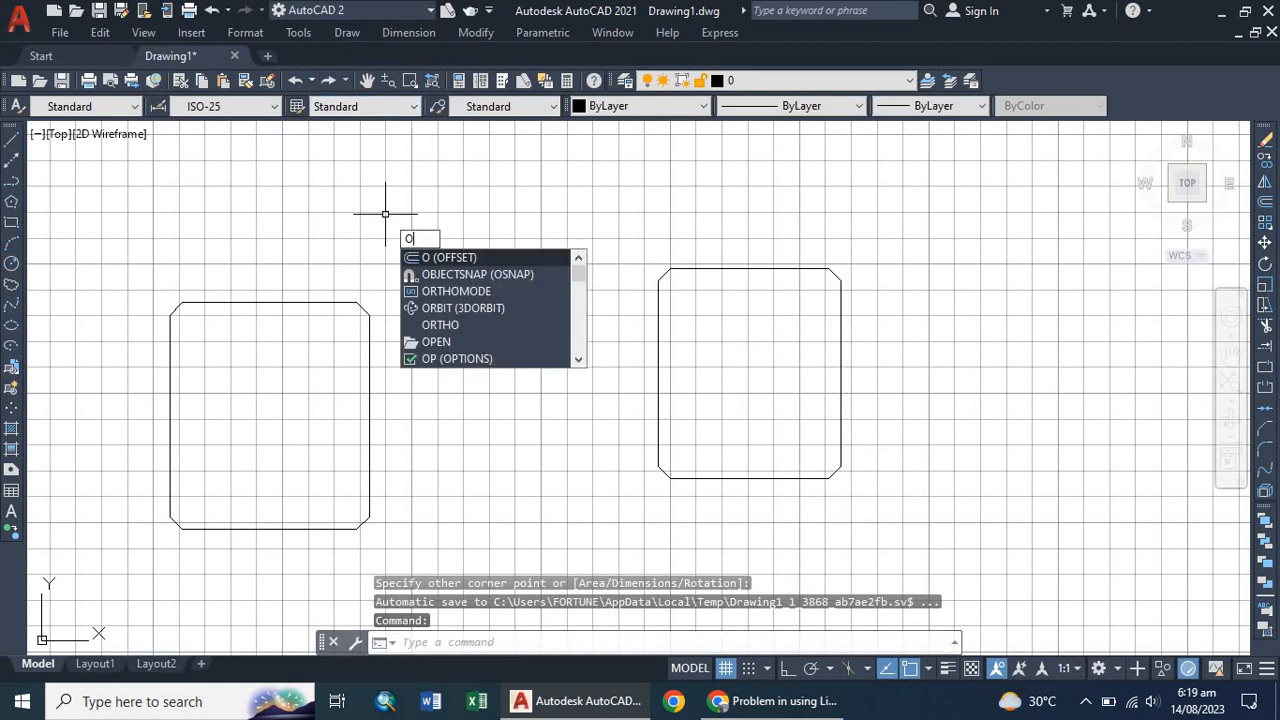
# Step: Orbit the two chamfered rectangles in 3D to inspect the elevation difference, and return to the top view
pyautogui.write('R')
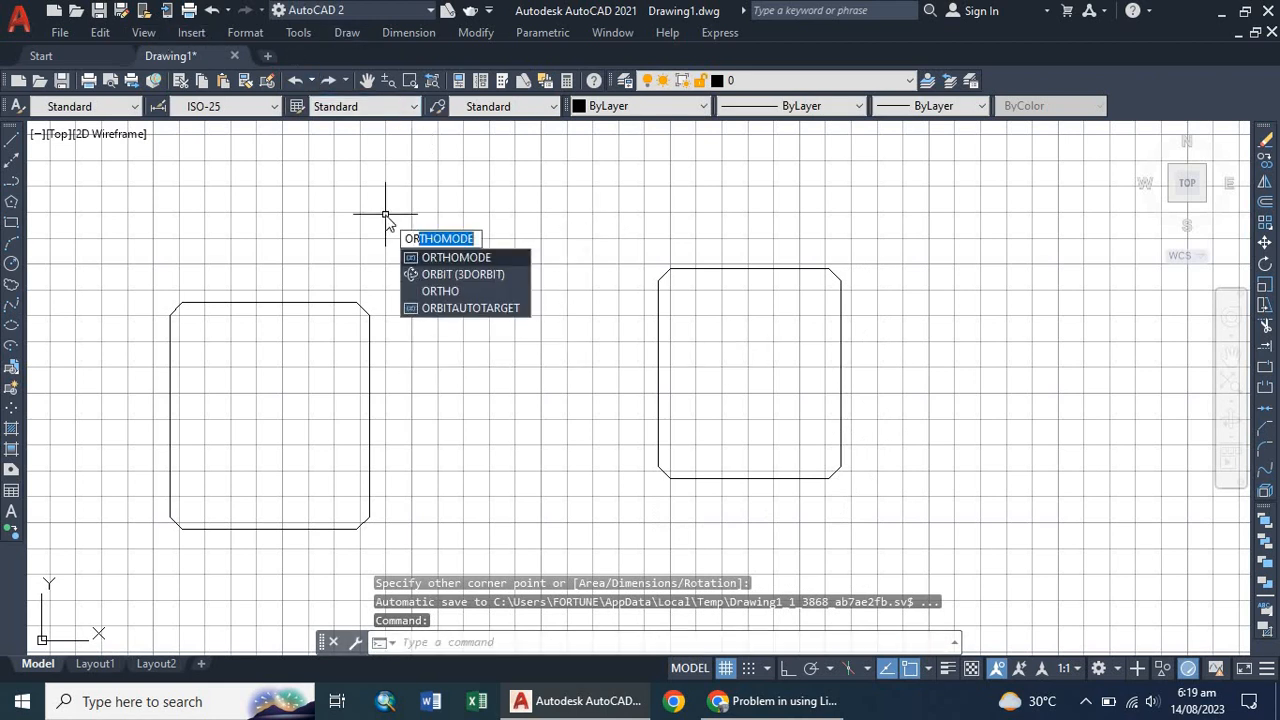
pyautogui.write('BIT')
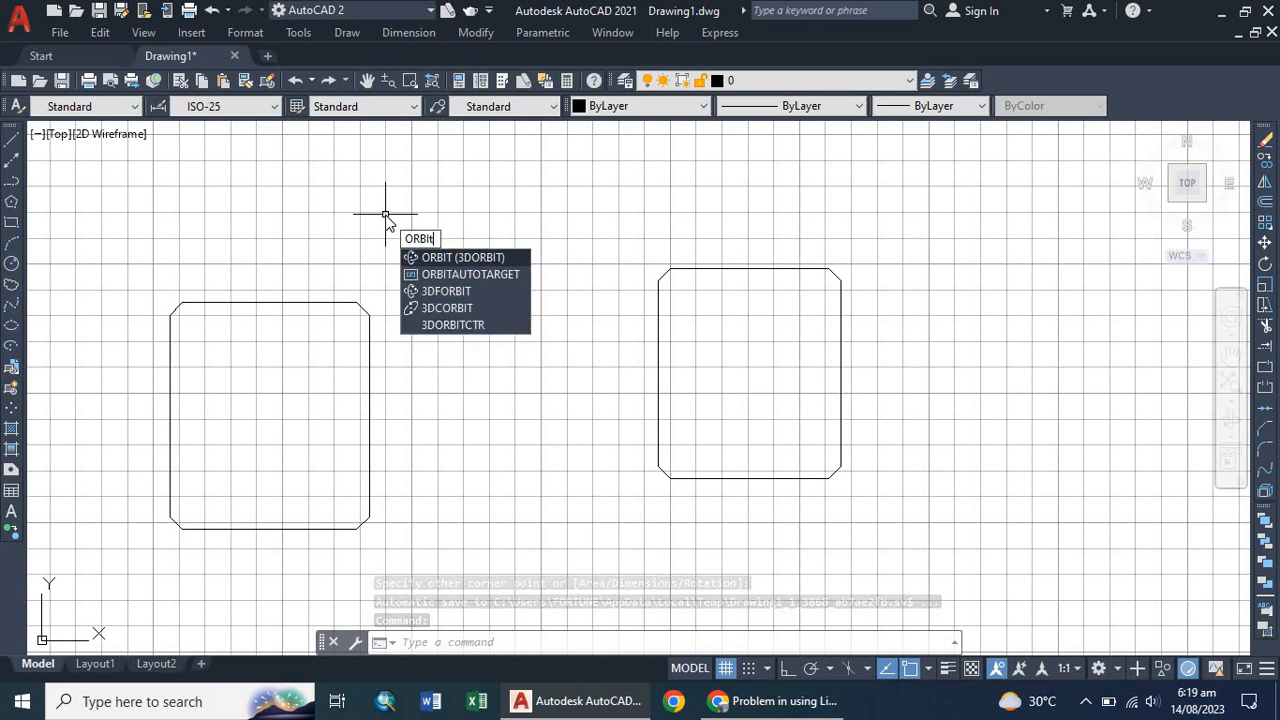
pyautogui.press('Return')
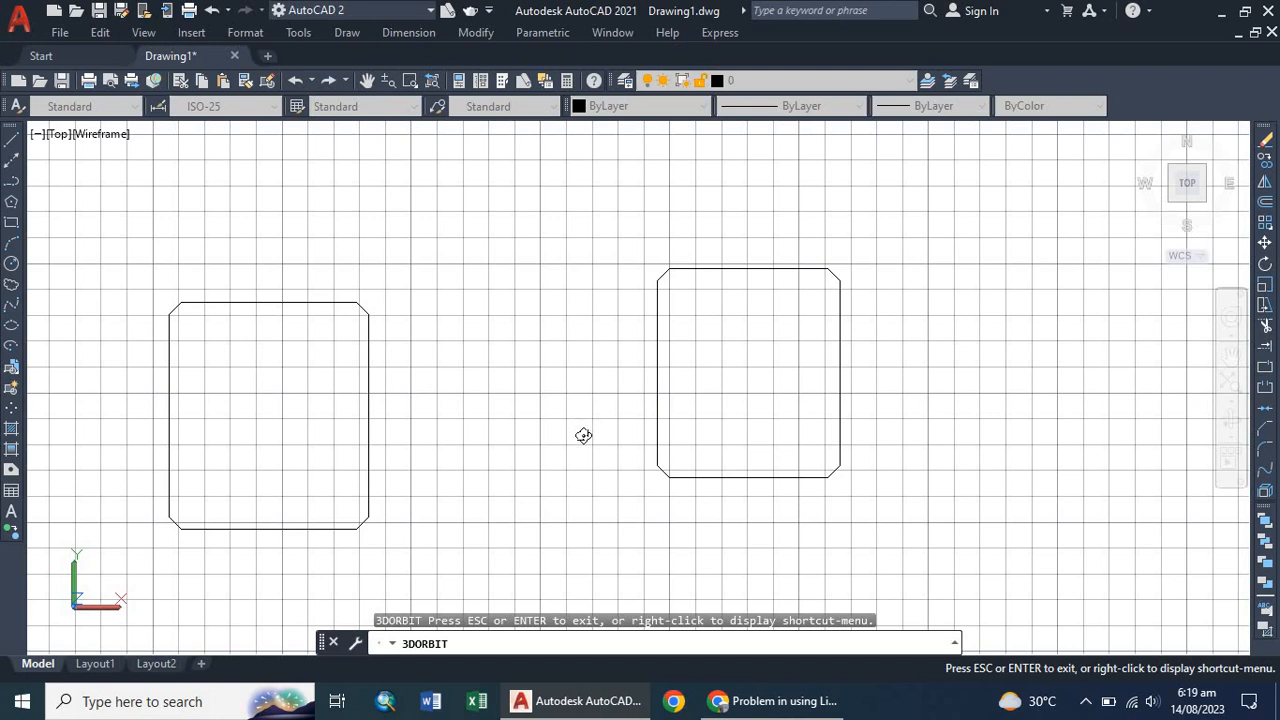
pyautogui.moveTo(580, 426); pyautogui.dragTo(457, 311)
pyautogui.press('Escape')
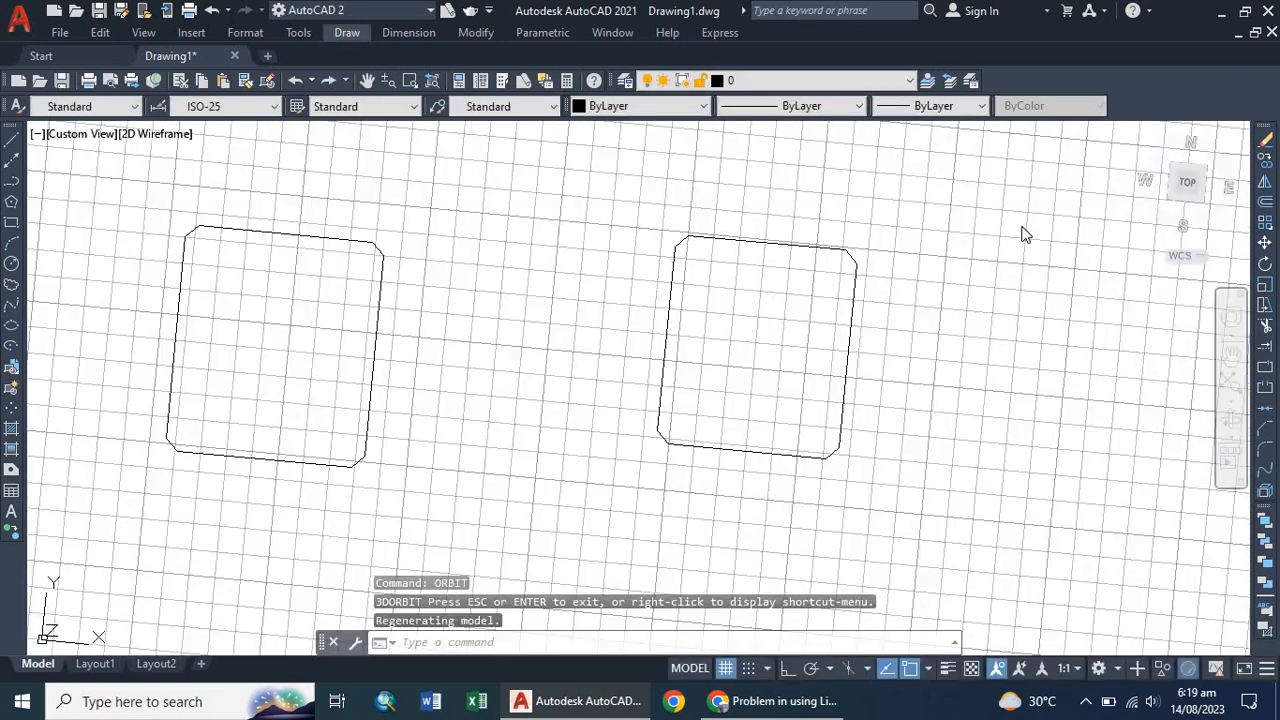
pyautogui.click(1186, 186)
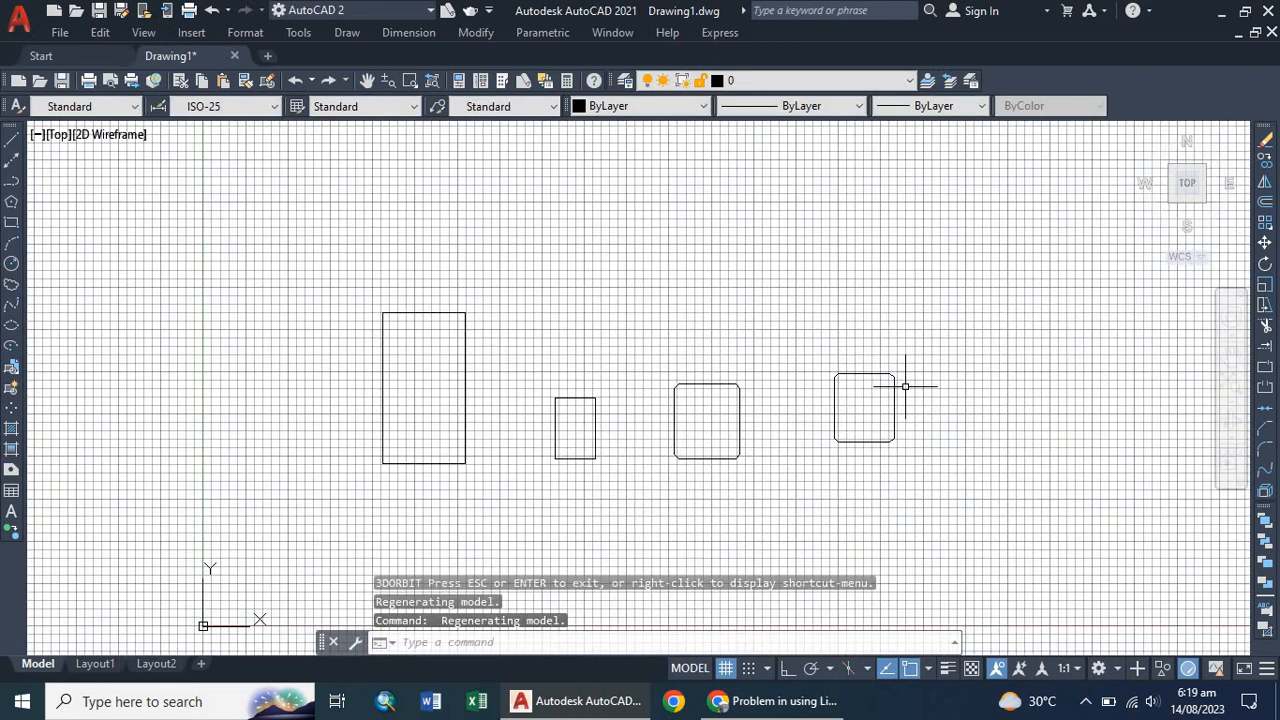
pyautogui.moveTo(905, 386); pyautogui.dragTo(531, 389, button='middle')
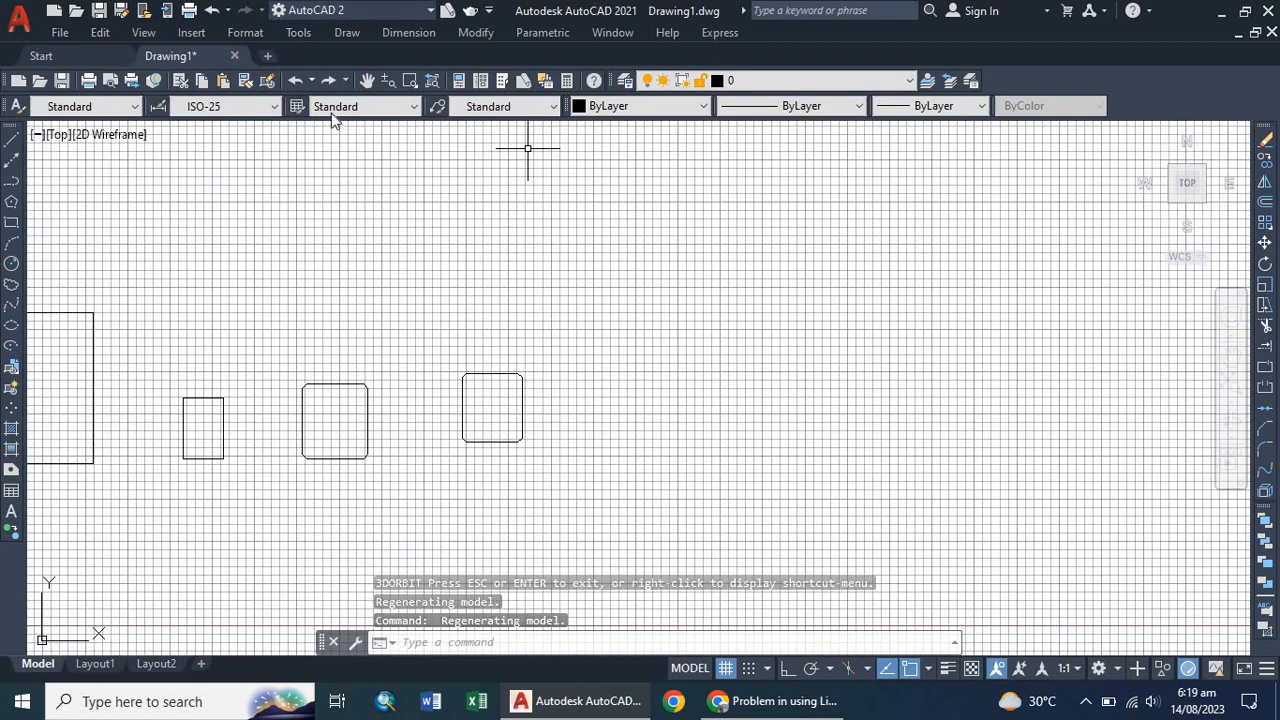
pyautogui.click(11, 224)
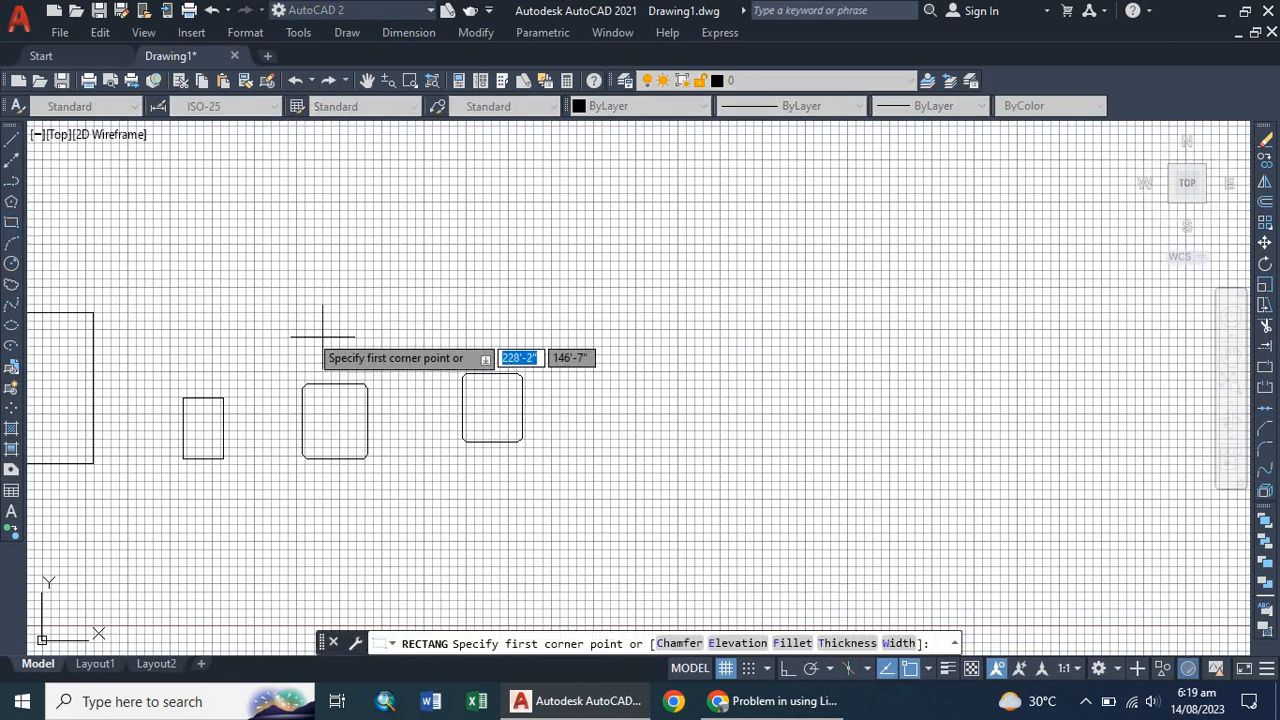
pyautogui.click(792, 643)
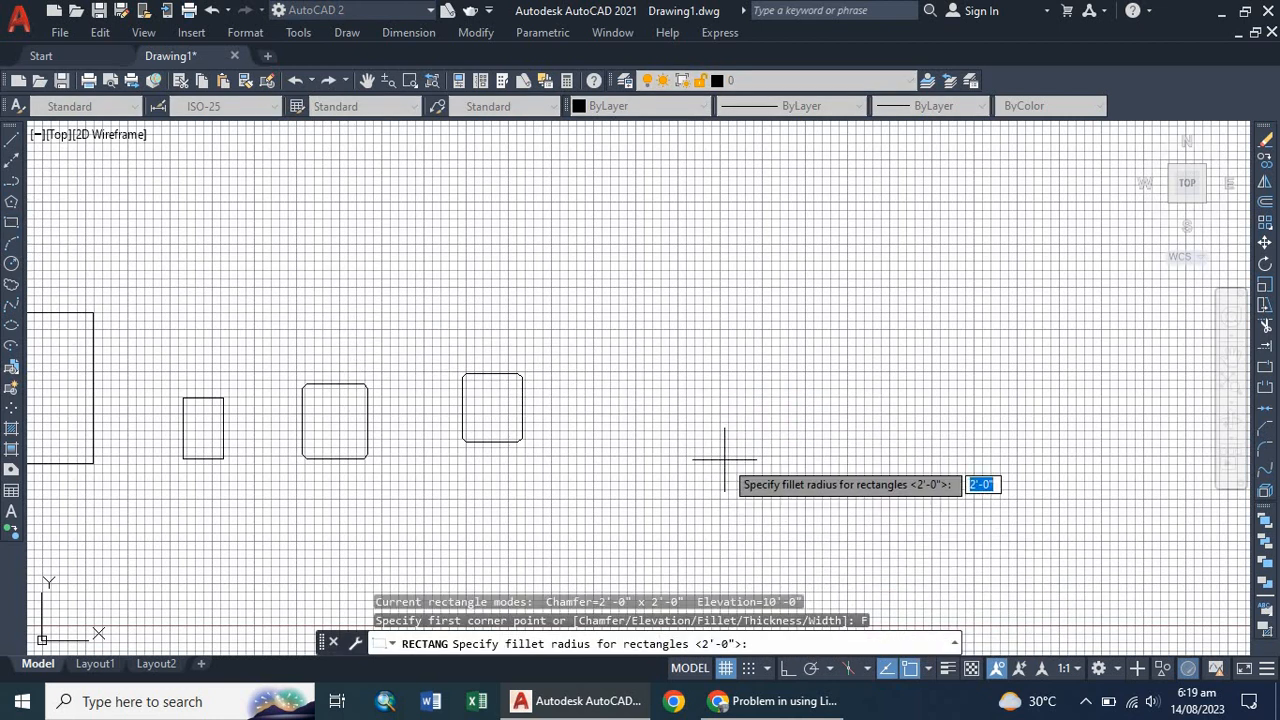
pyautogui.press('Return')
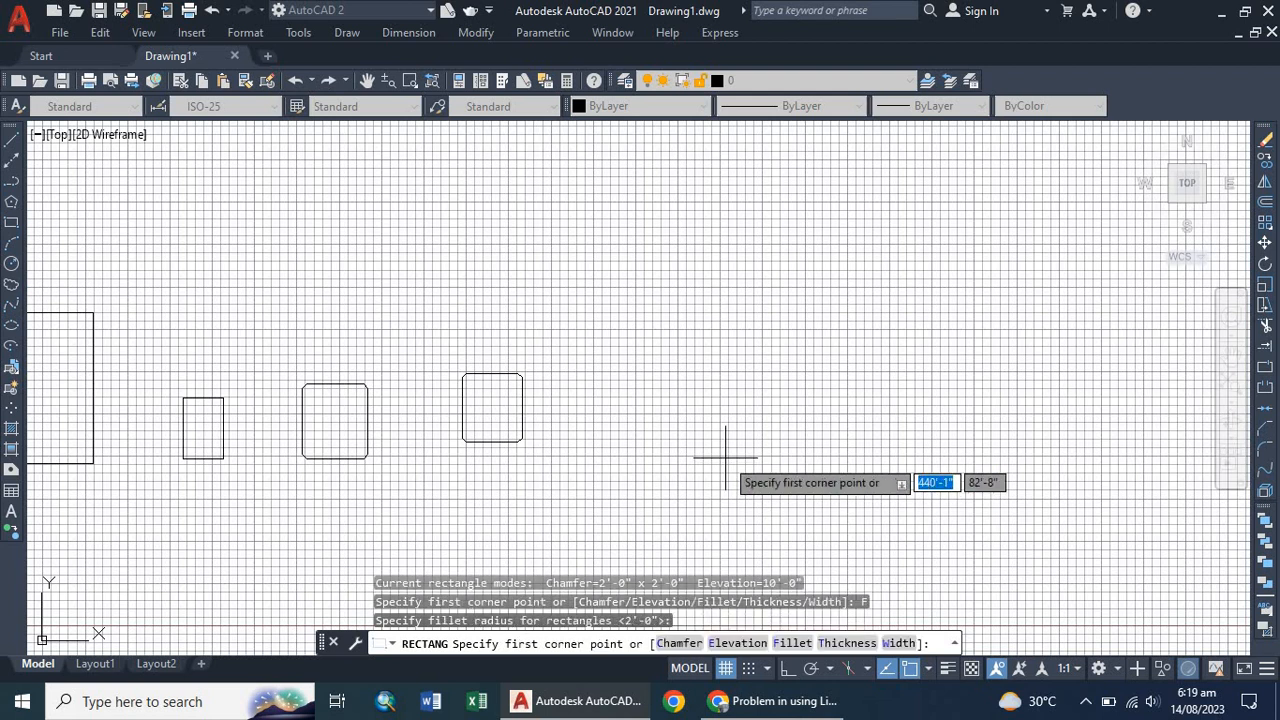
pyautogui.write("2'")
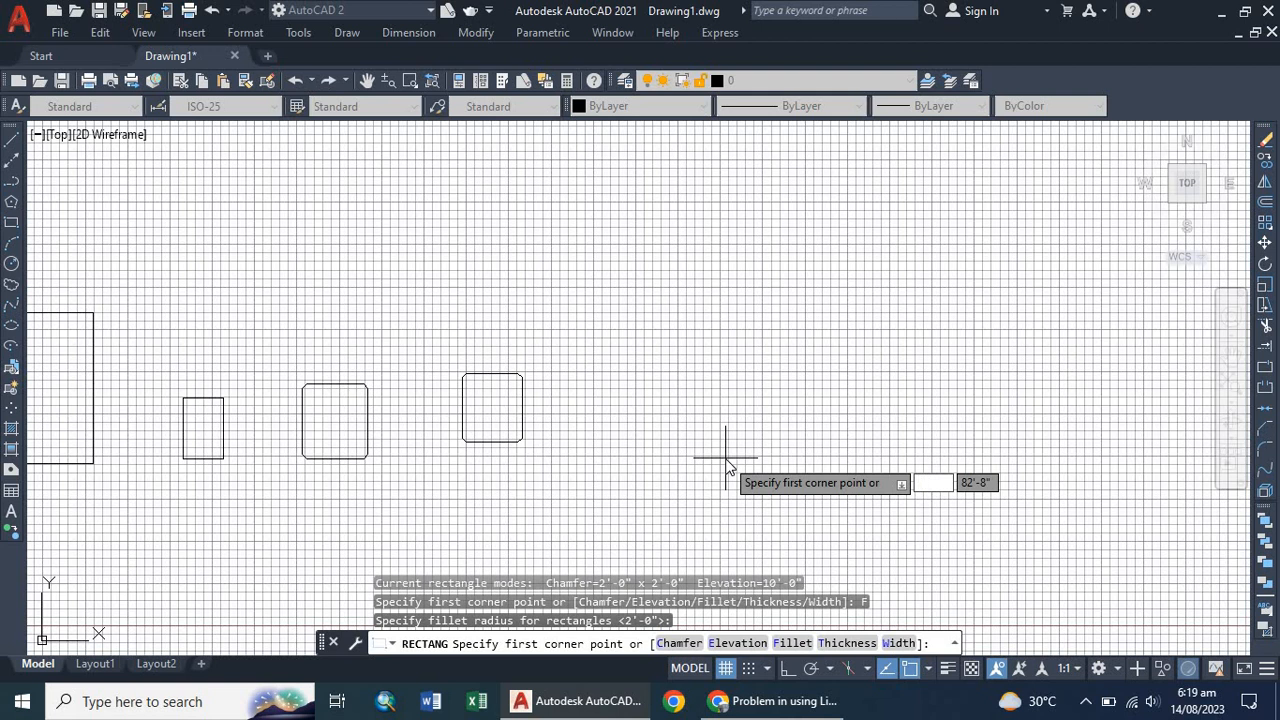
pyautogui.press('Escape')
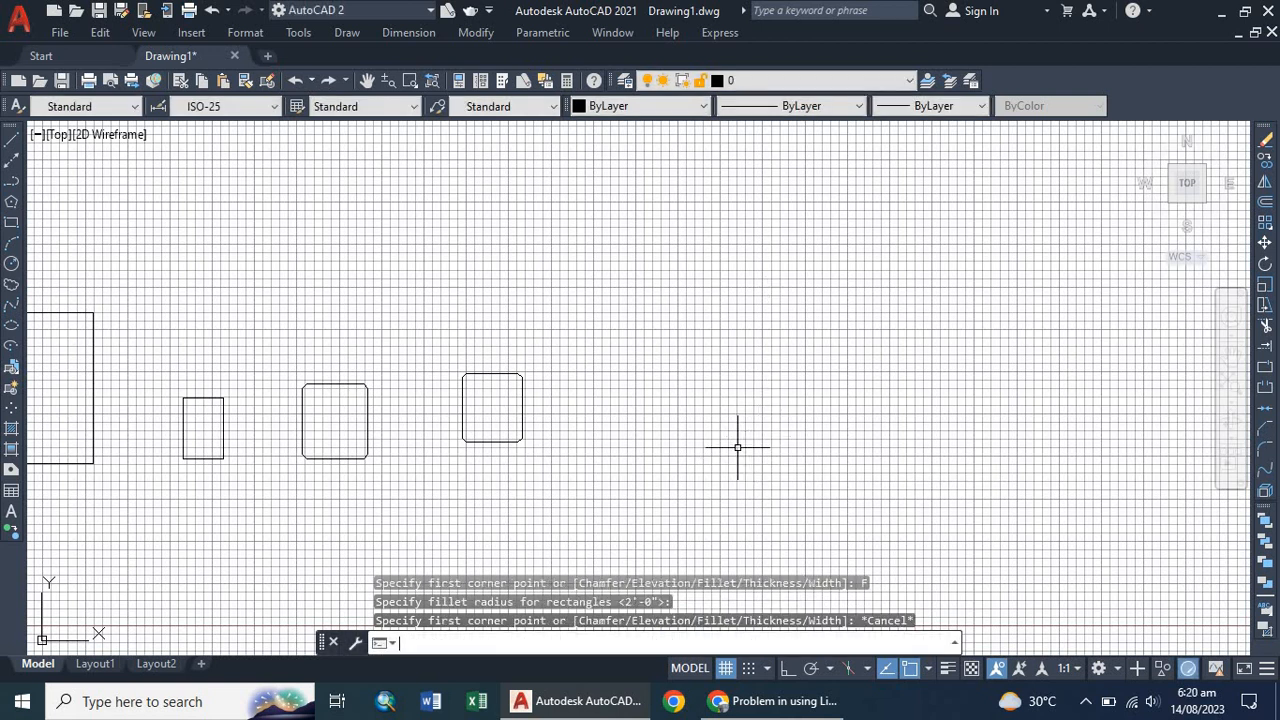
# Step: Draw a rectangle with a 2' fillet radius to the right of the elevated chamfered rectangle
pyautogui.write('Rec')
pyautogui.press('Return')
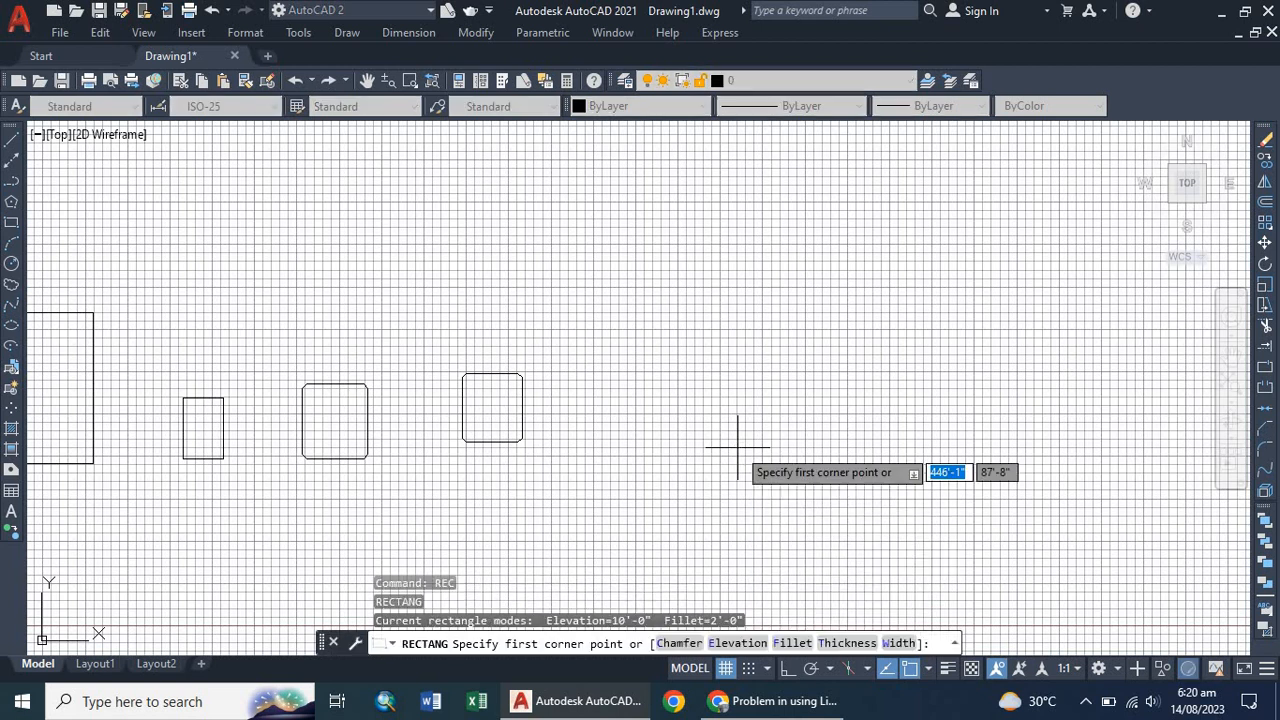
pyautogui.click(792, 643)
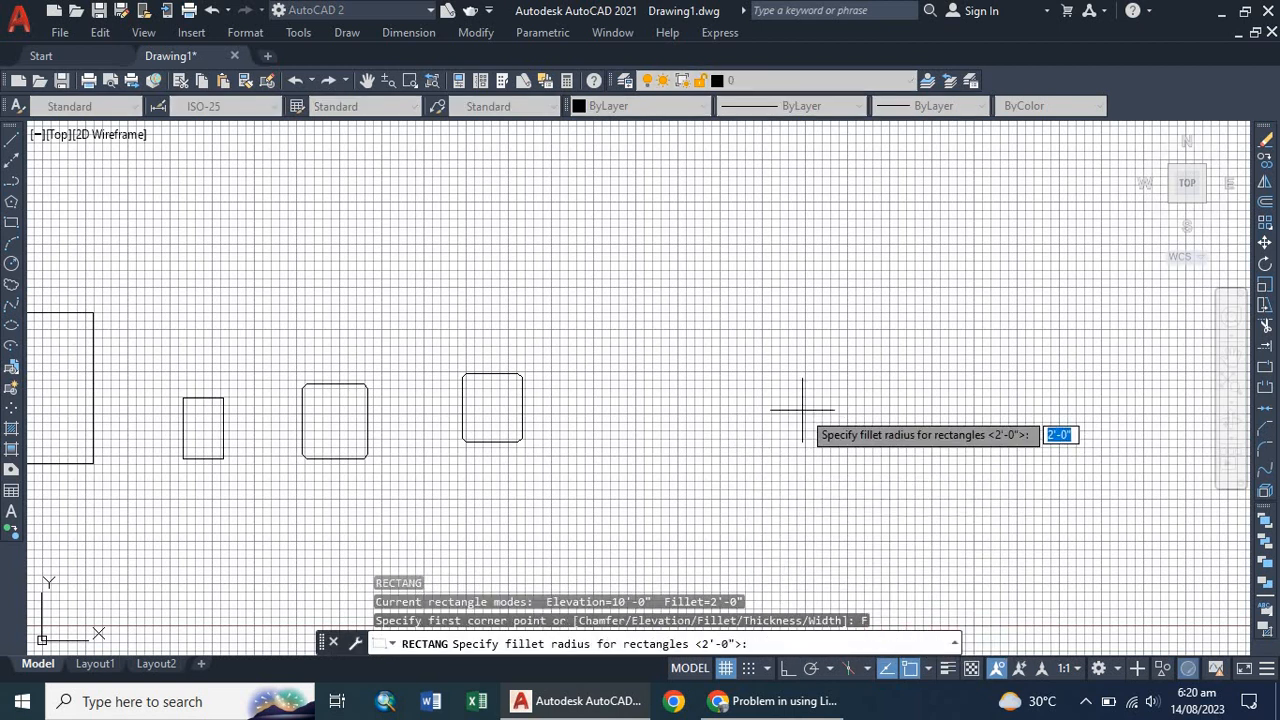
pyautogui.press('Return')
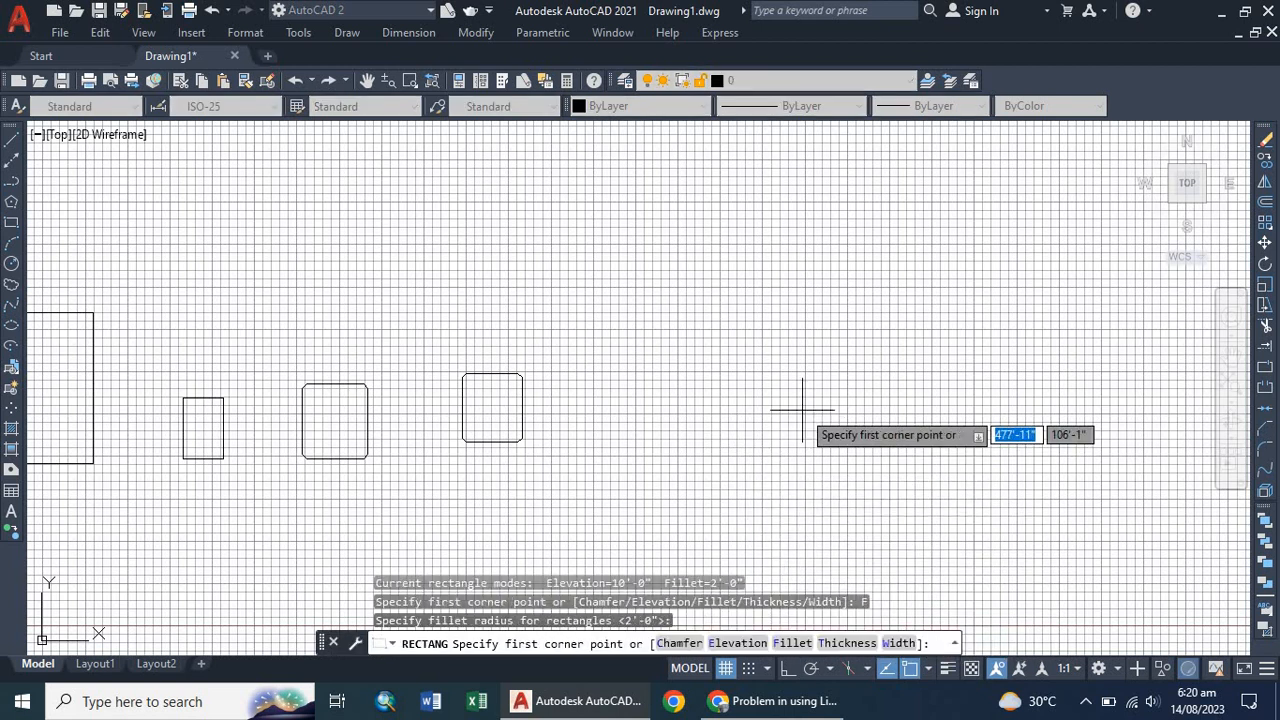
pyautogui.click(711, 450)
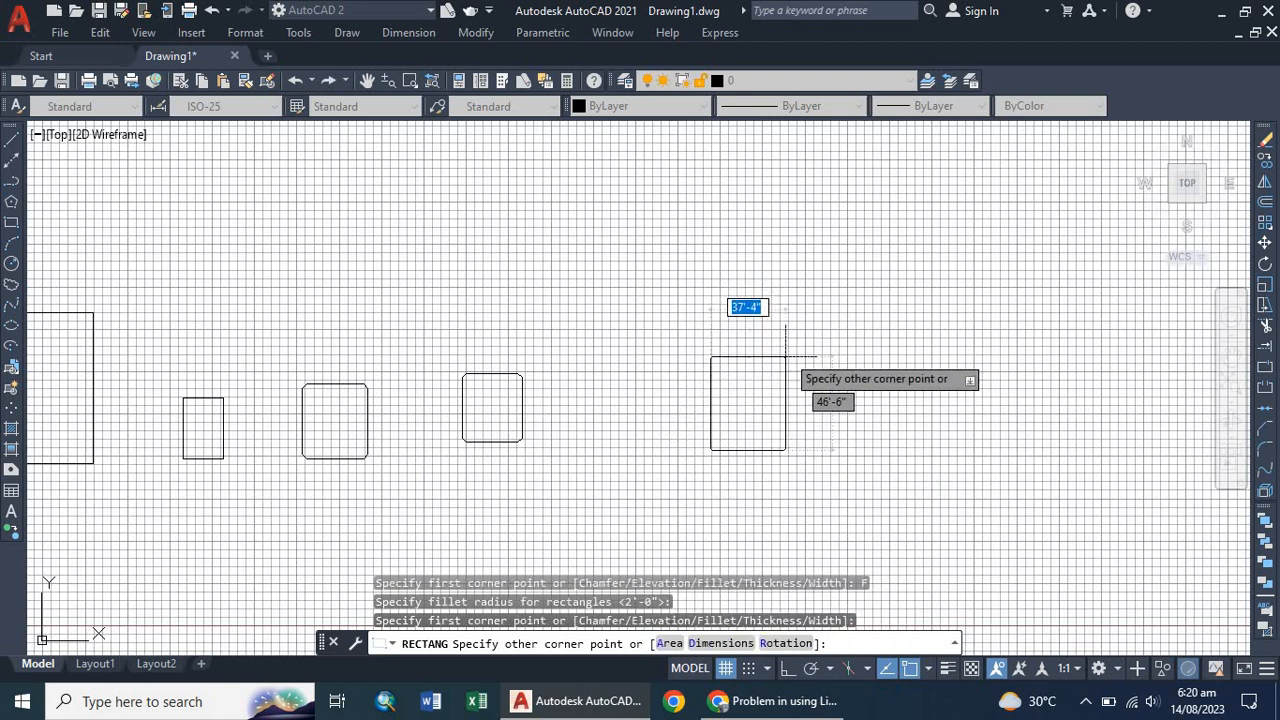
pyautogui.click(781, 390)
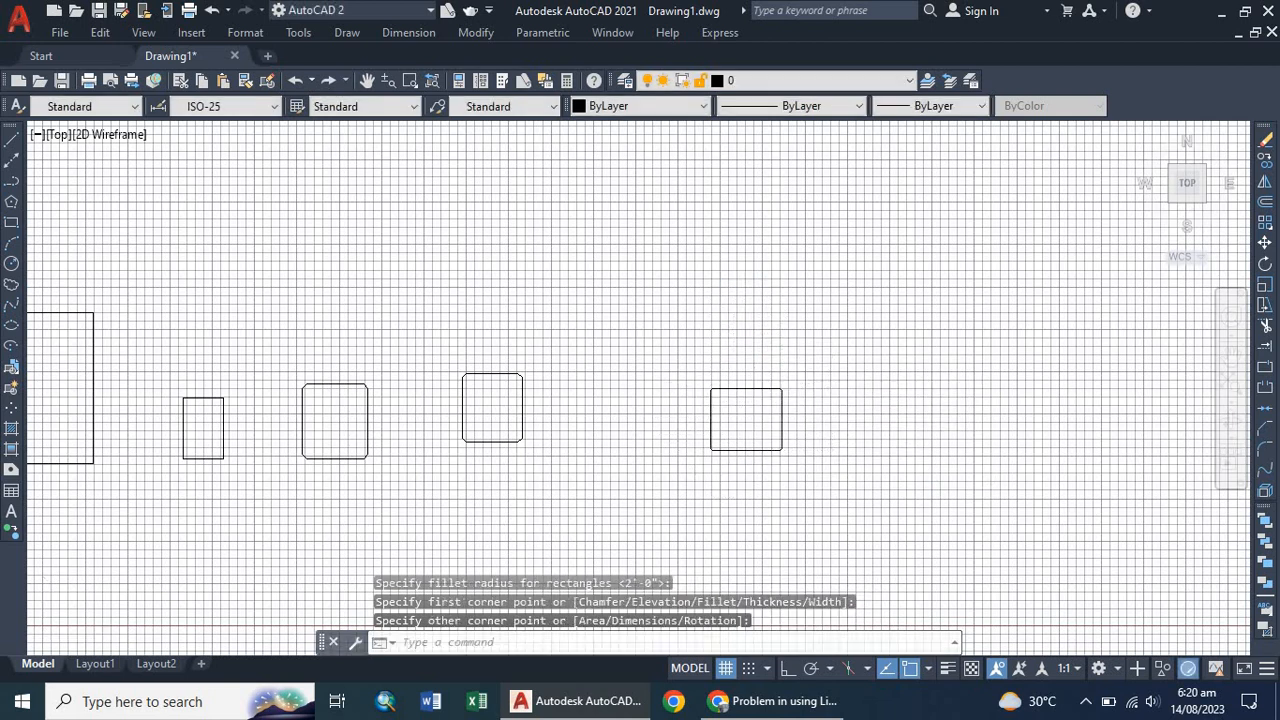
# Step: Examine the rounded corners of the new filleted rectangle up close
pyautogui.scroll(8, 733, 397)
pyautogui.scroll(3, 733, 397)
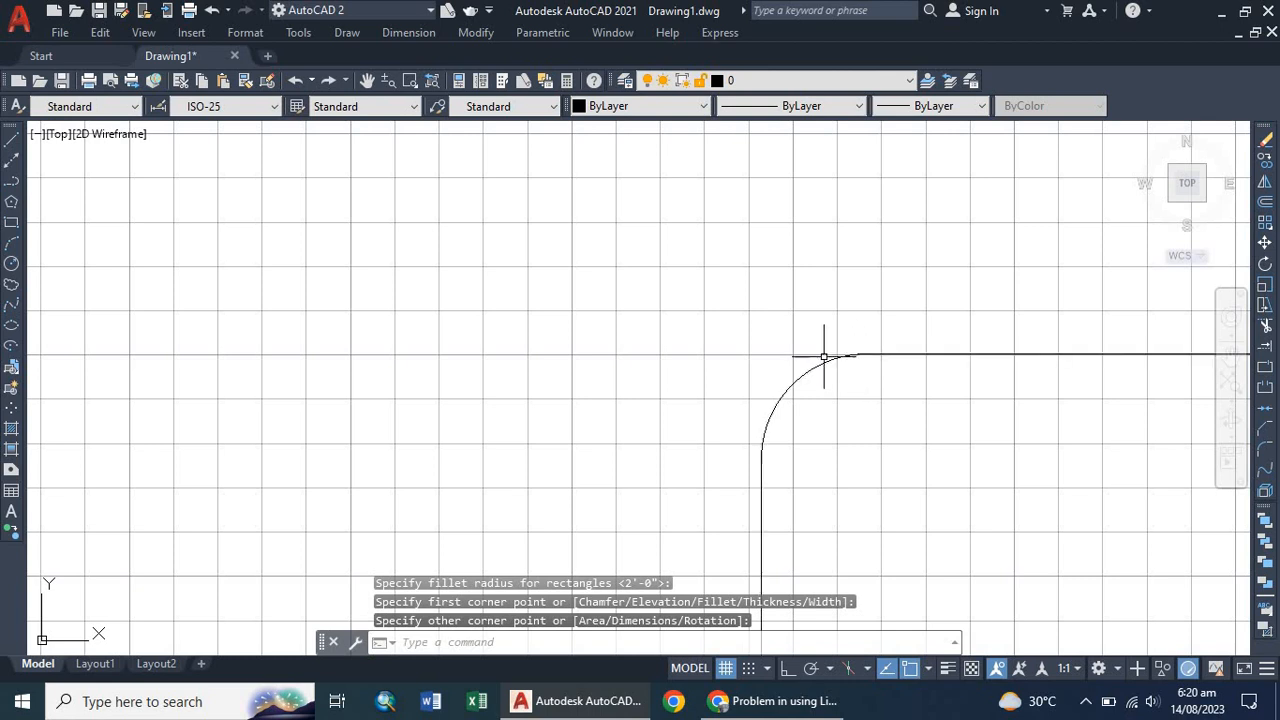
pyautogui.scroll(2, 858, 364)
pyautogui.moveTo(851, 363); pyautogui.dragTo(286, 326, button='middle')
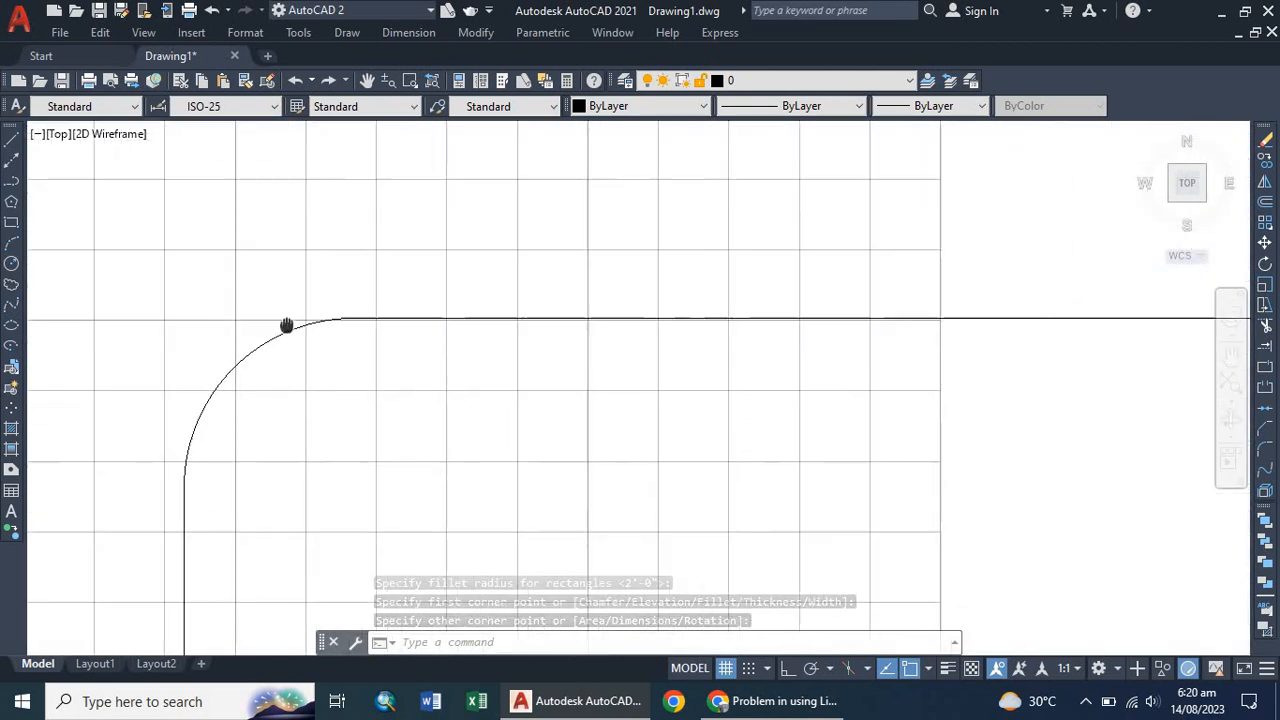
pyautogui.scroll(-12, 325, 305)
pyautogui.scroll(5, 372, 300)
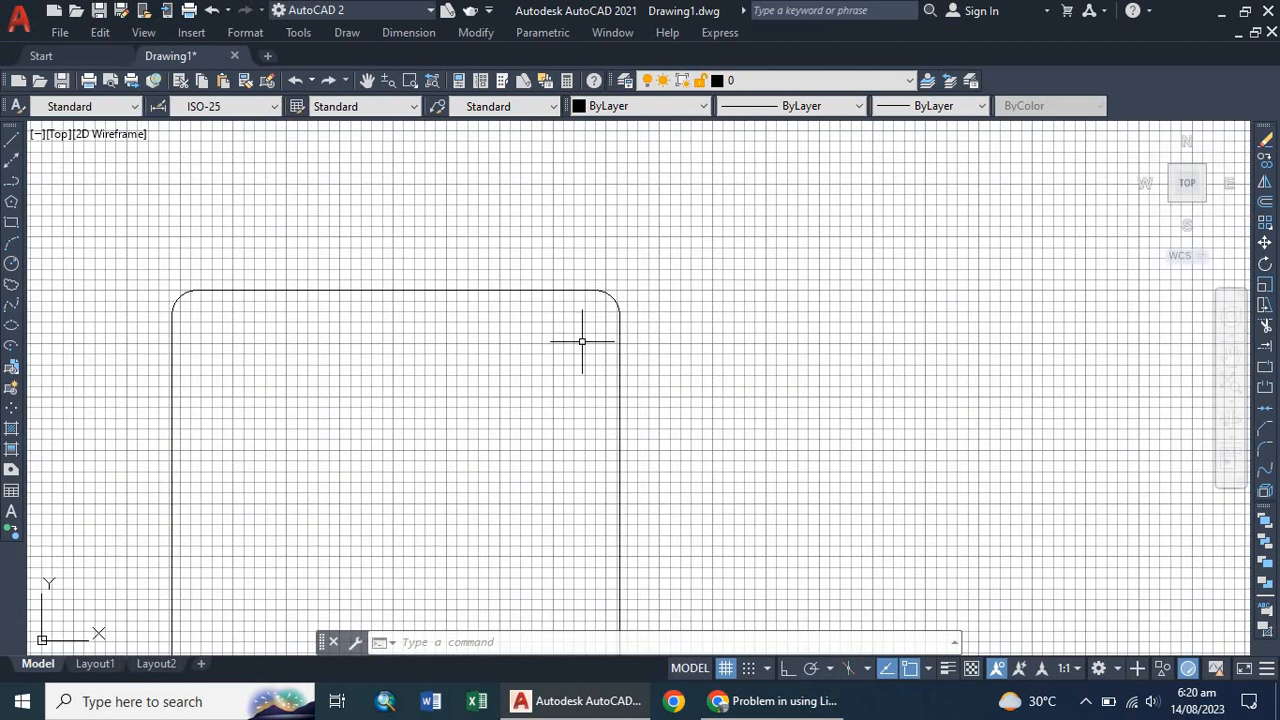
pyautogui.moveTo(583, 340); pyautogui.dragTo(638, 168, button='middle')
pyautogui.scroll(-10, 629, 449)
pyautogui.scroll(8, 648, 440)
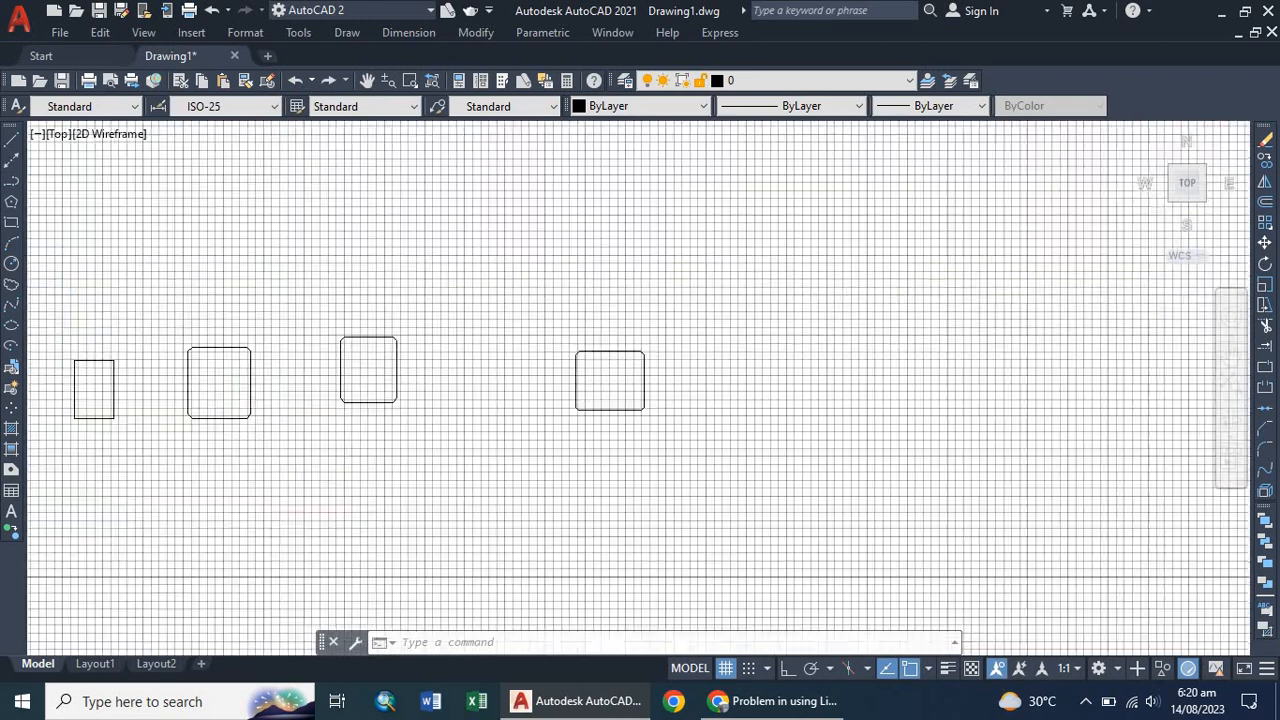
pyautogui.scroll(2, 648, 440)
pyautogui.scroll(-4, 630, 428)
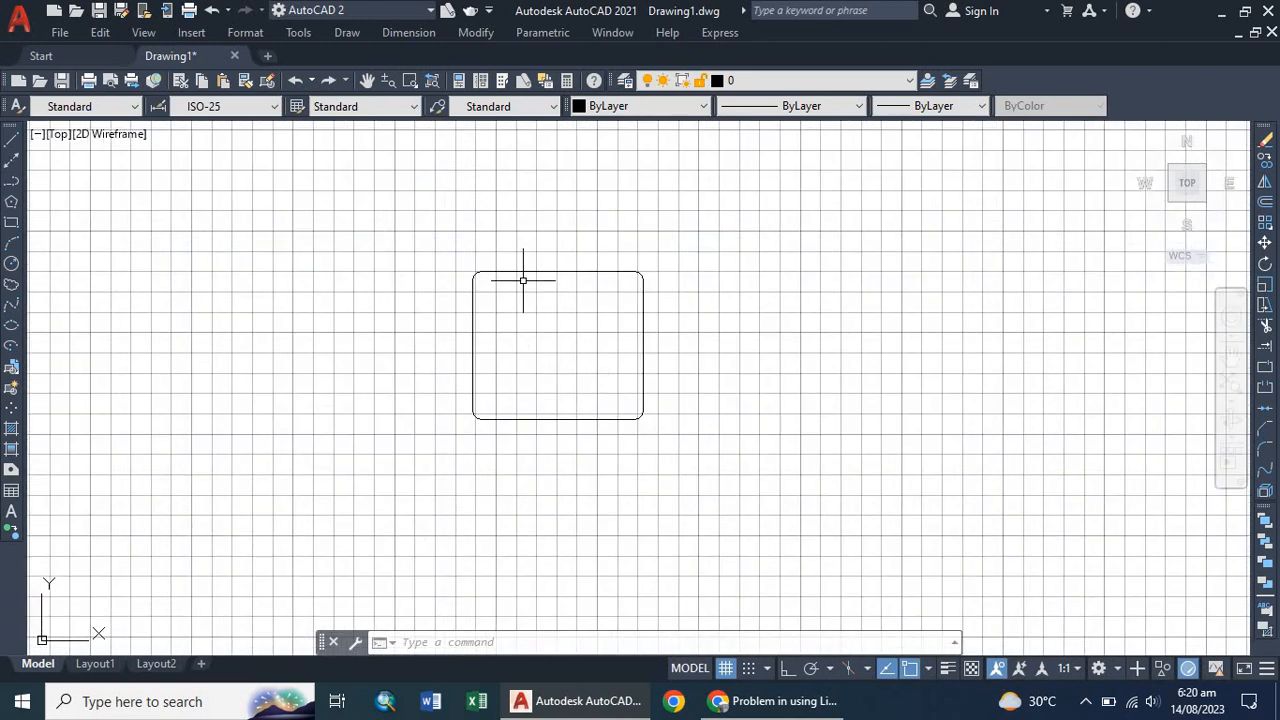
# Step: Change the filleted rectangle's color to Red and deselect it
pyautogui.moveTo(523, 277); pyautogui.dragTo(514, 317, button='middle')
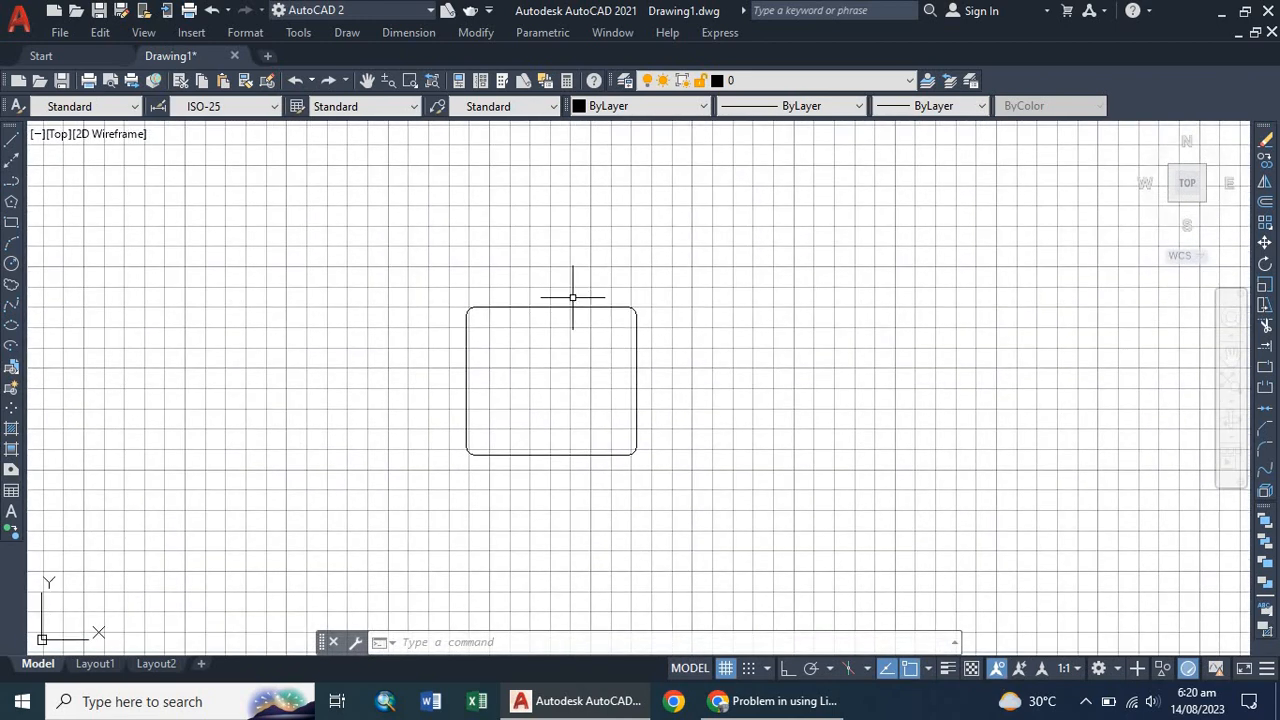
pyautogui.click(563, 307)
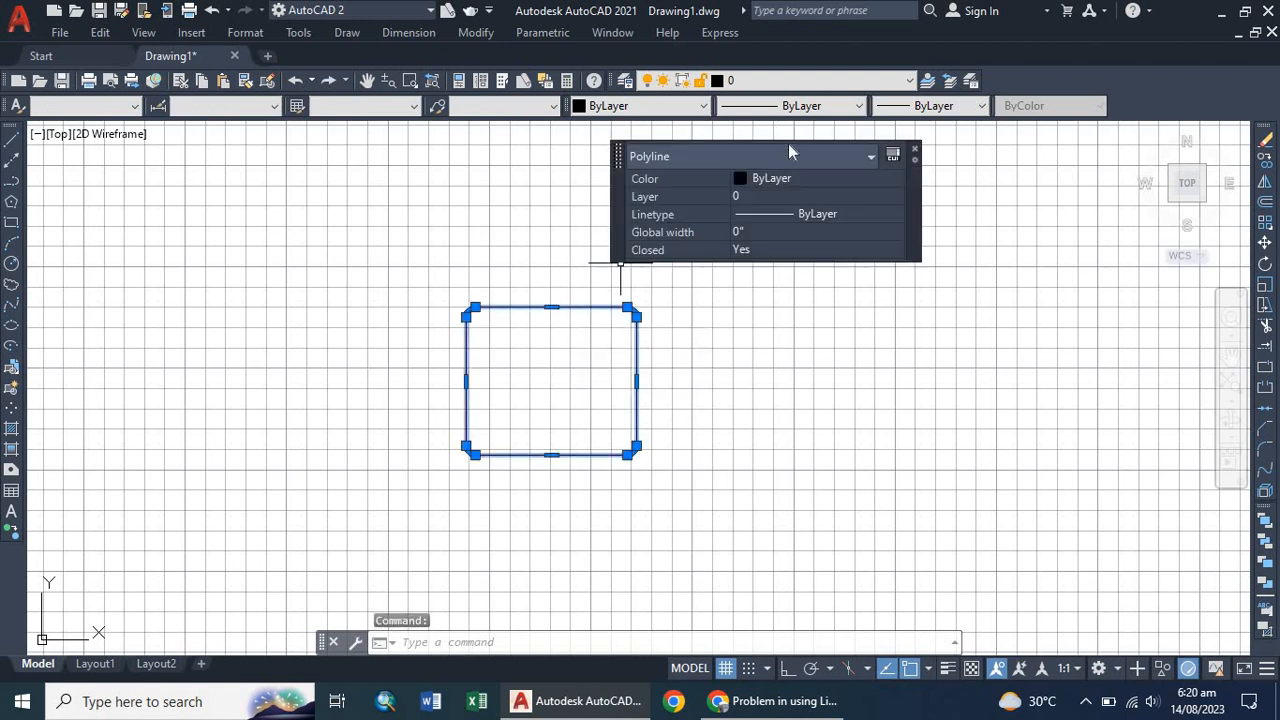
pyautogui.click(650, 108)
pyautogui.click(615, 155)
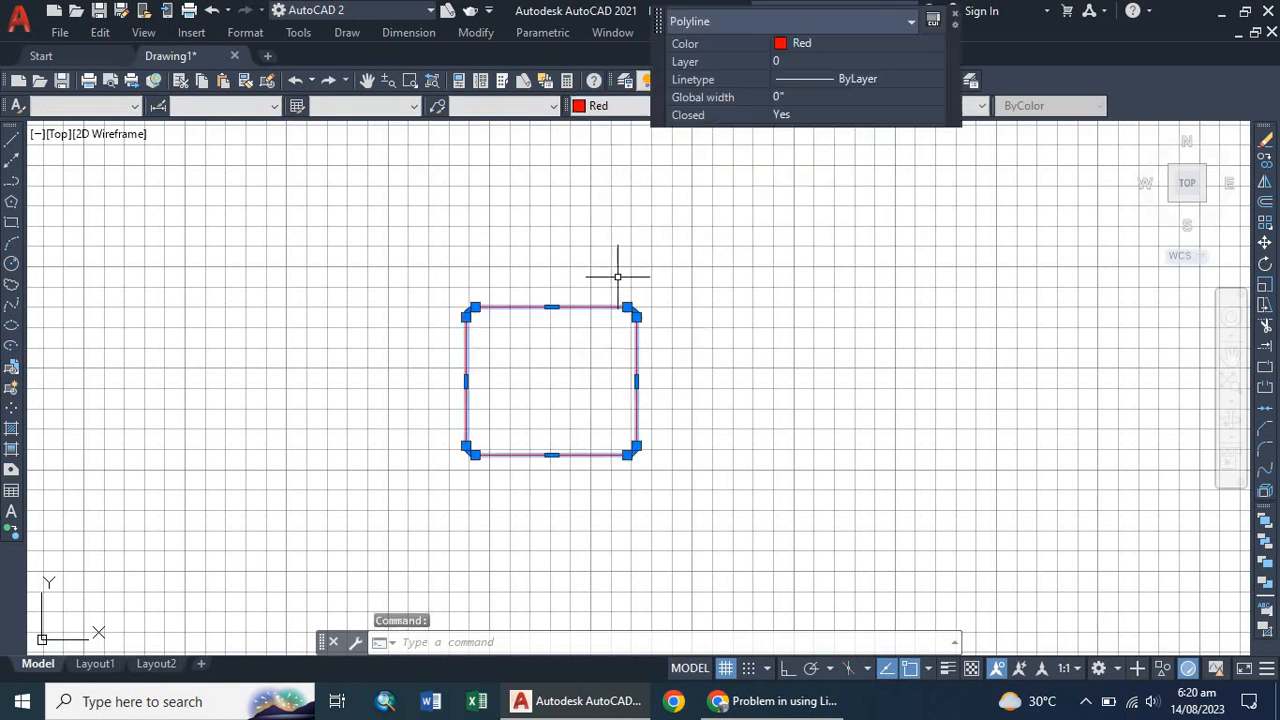
pyautogui.click(556, 262)
pyautogui.click(414, 263)
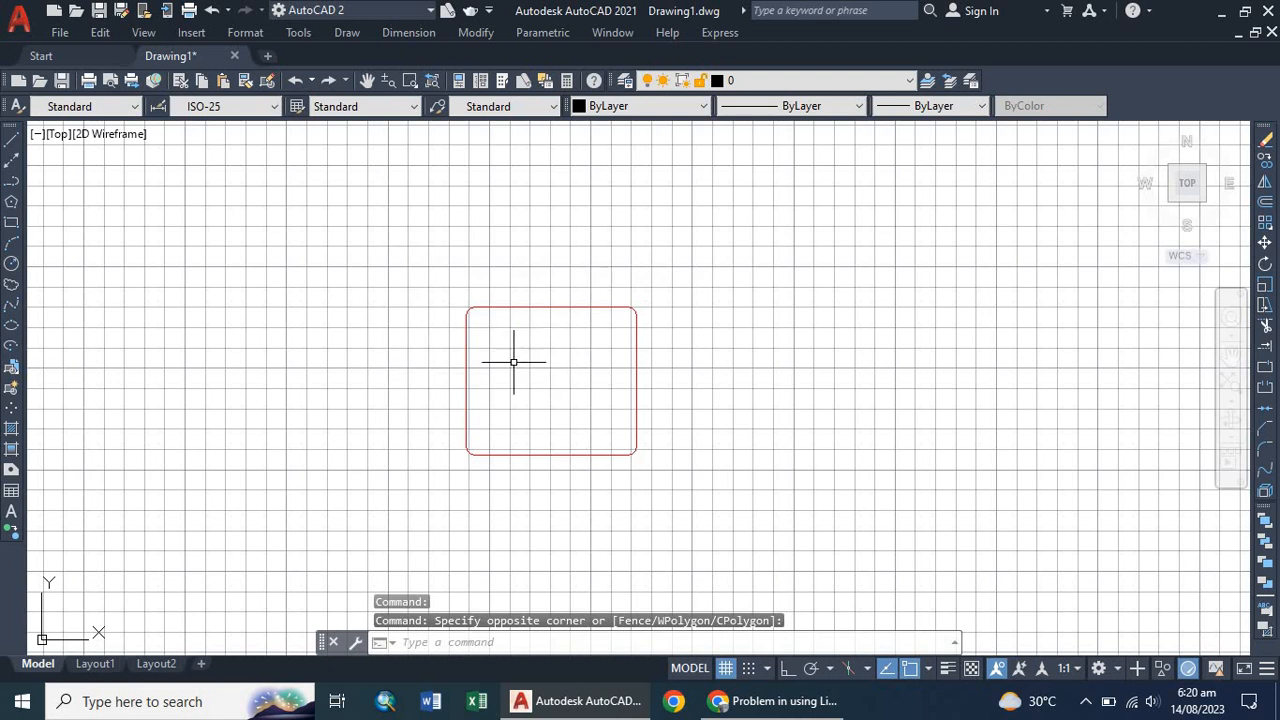
pyautogui.click(612, 306)
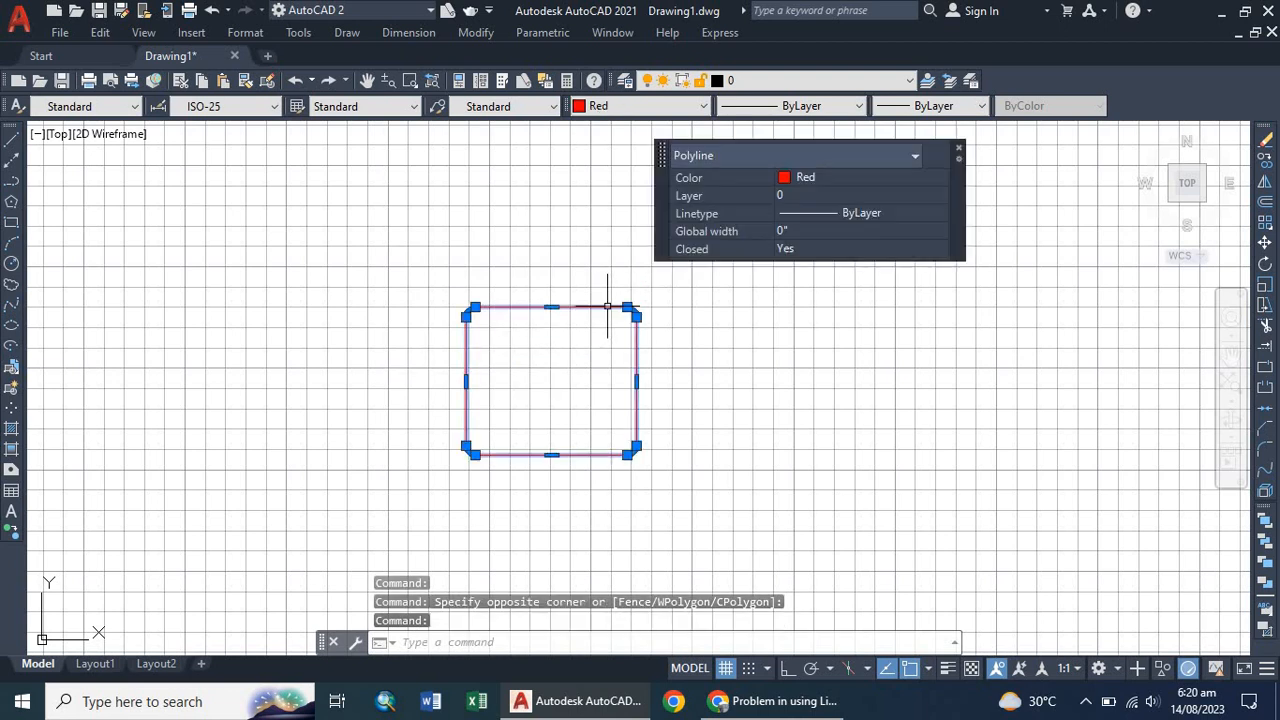
pyautogui.click(725, 348)
pyautogui.click(692, 374)
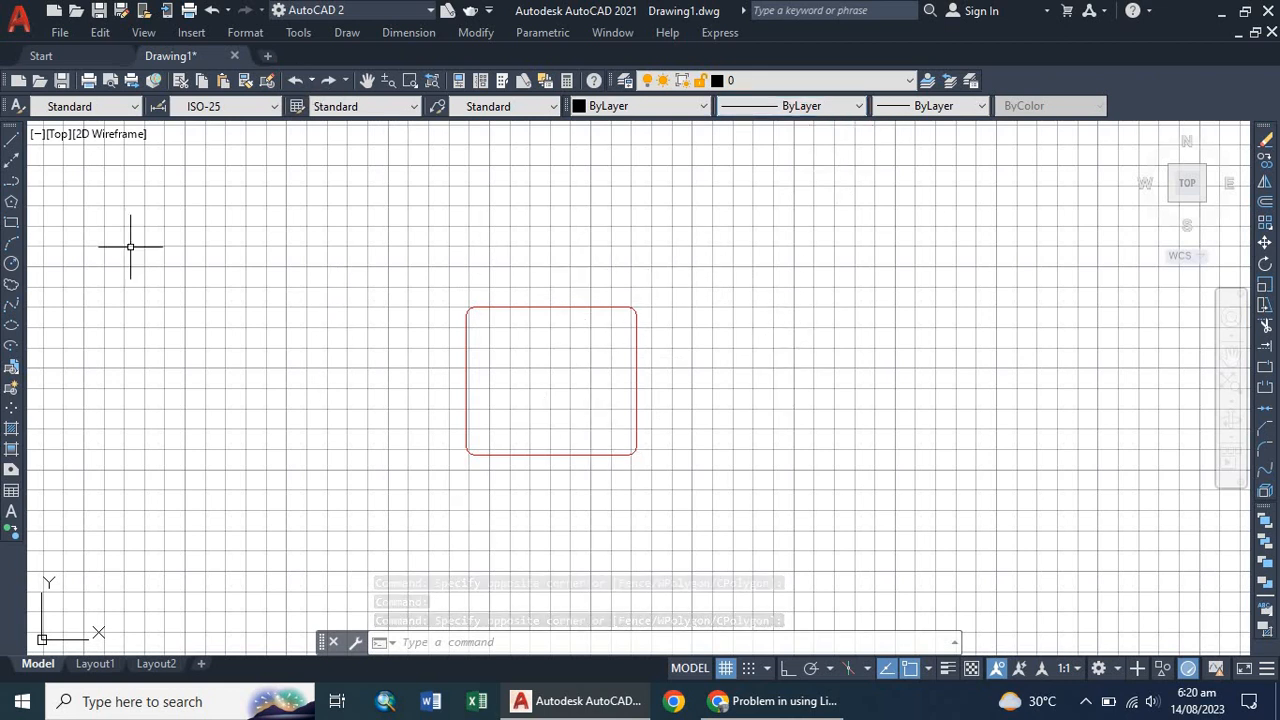
# Step: Draw a five-sided polygon inscribed in a circle, placed to the right of the red filleted rectangle
pyautogui.click(11, 224)
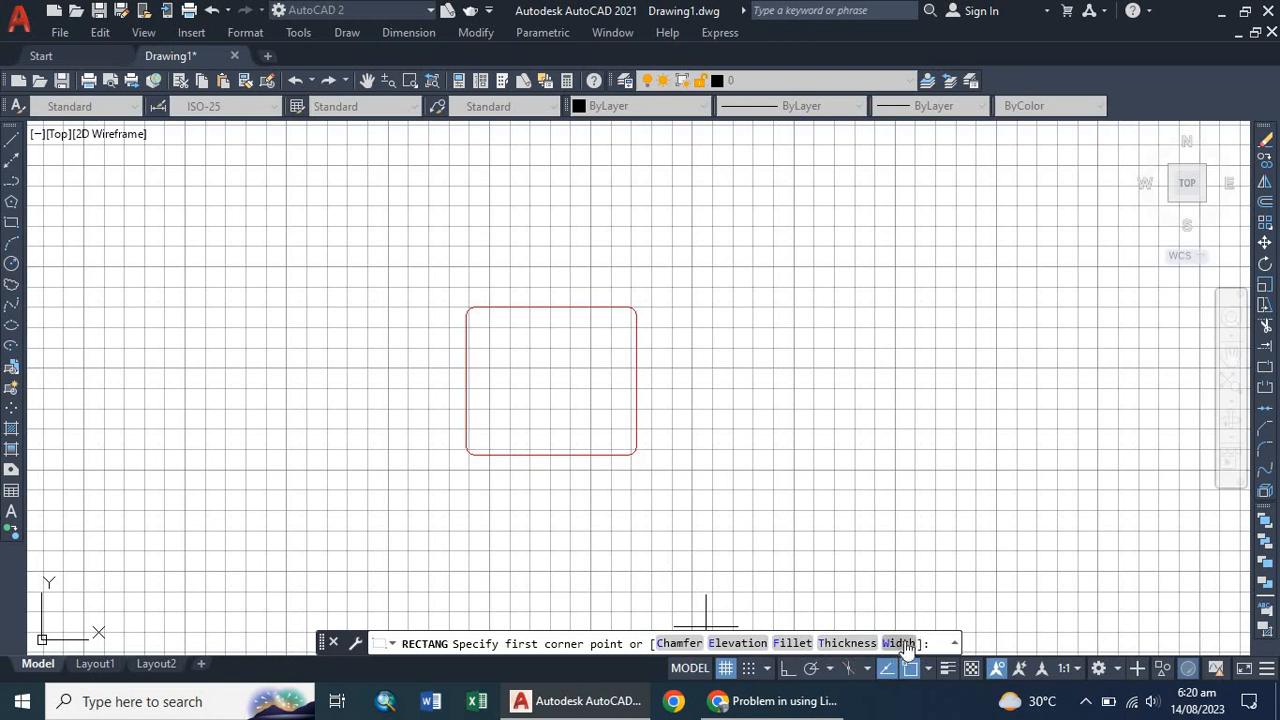
pyautogui.moveTo(703, 393); pyautogui.dragTo(206, 400, button='middle')
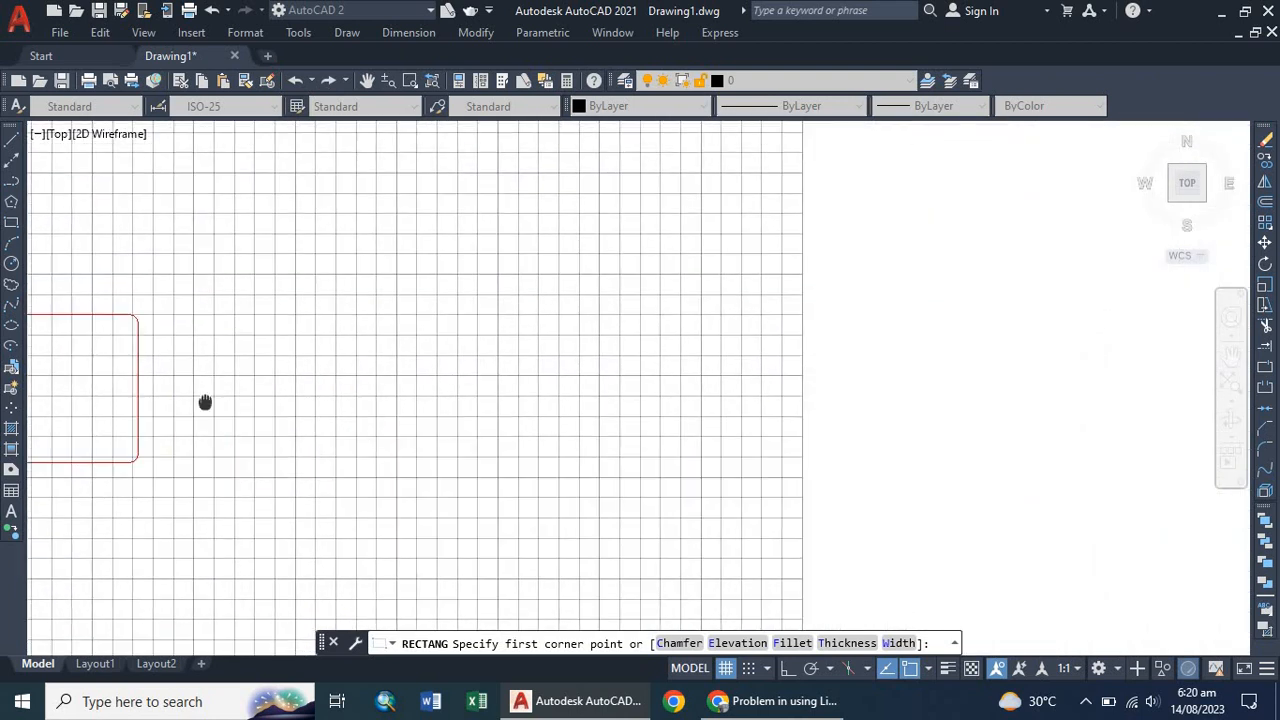
pyautogui.click(13, 202)
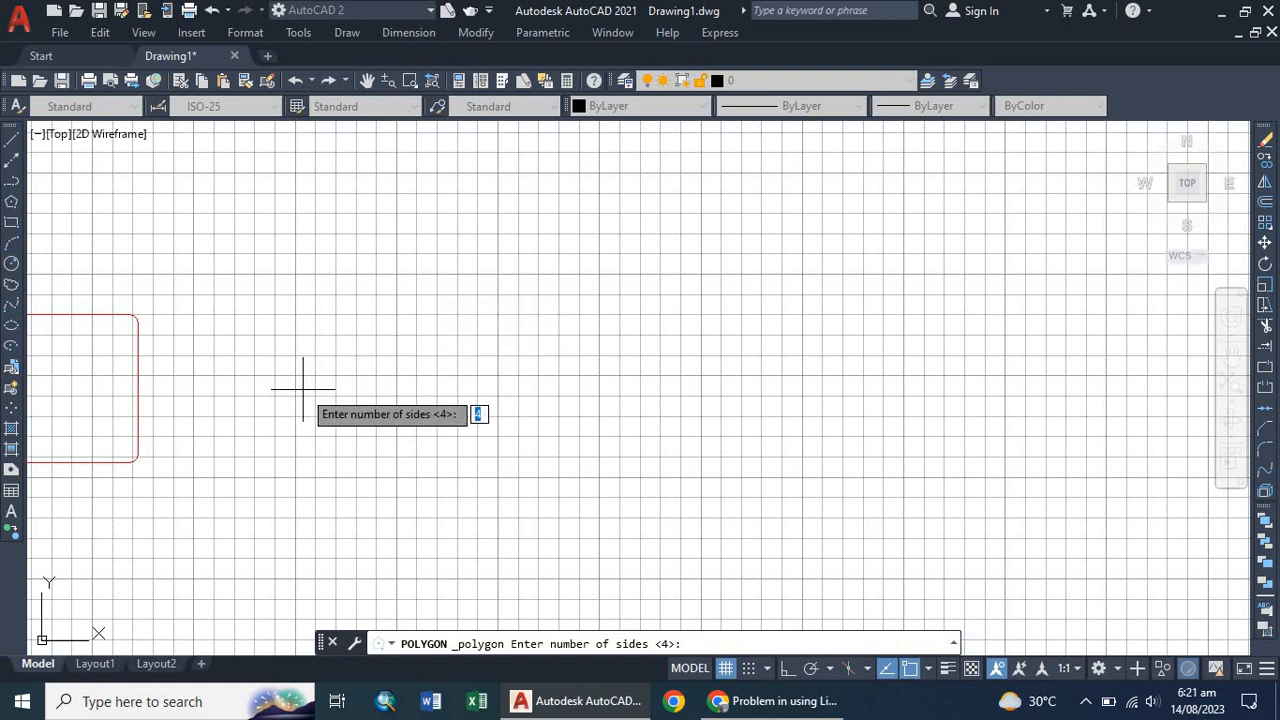
pyautogui.press('Return')
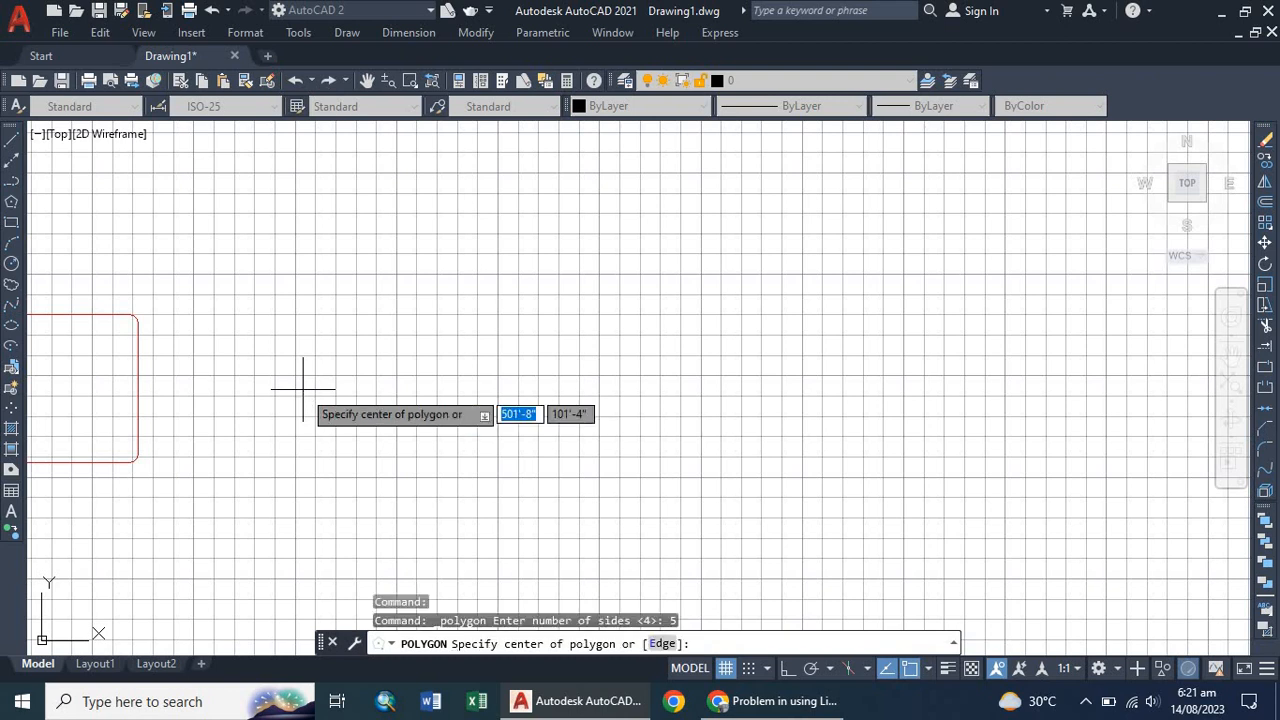
pyautogui.click(396, 358)
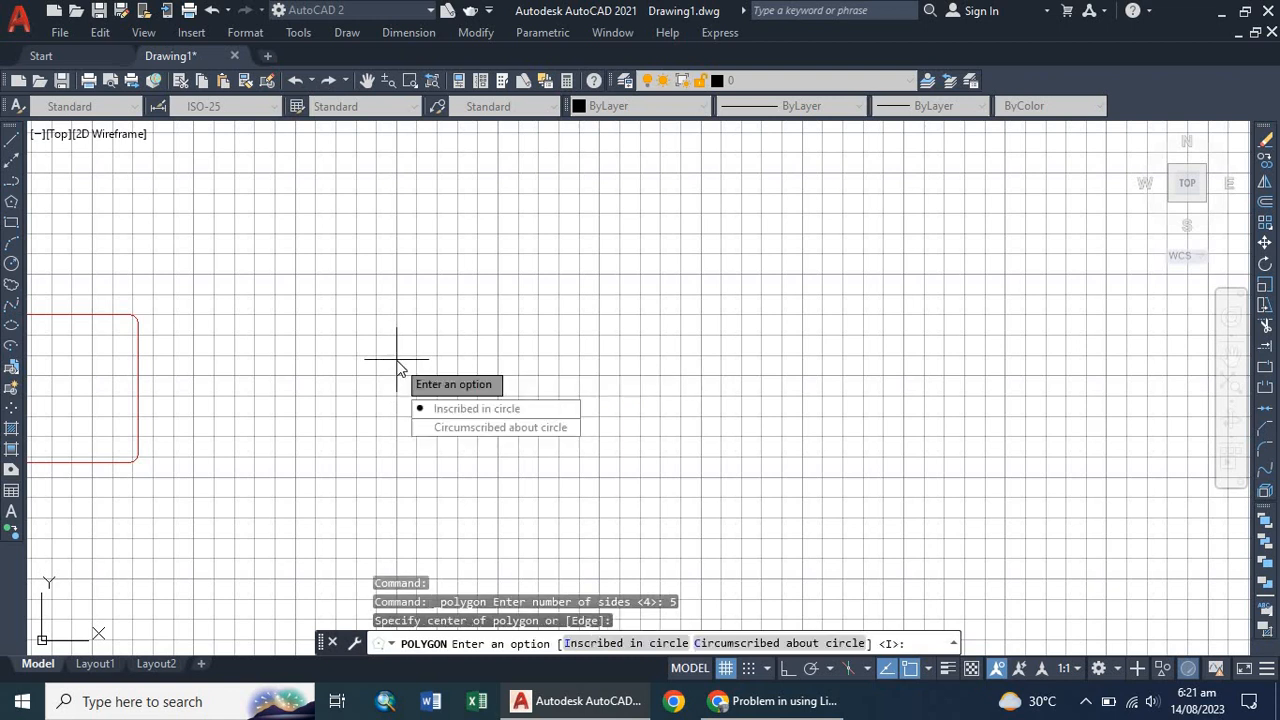
pyautogui.click(436, 411)
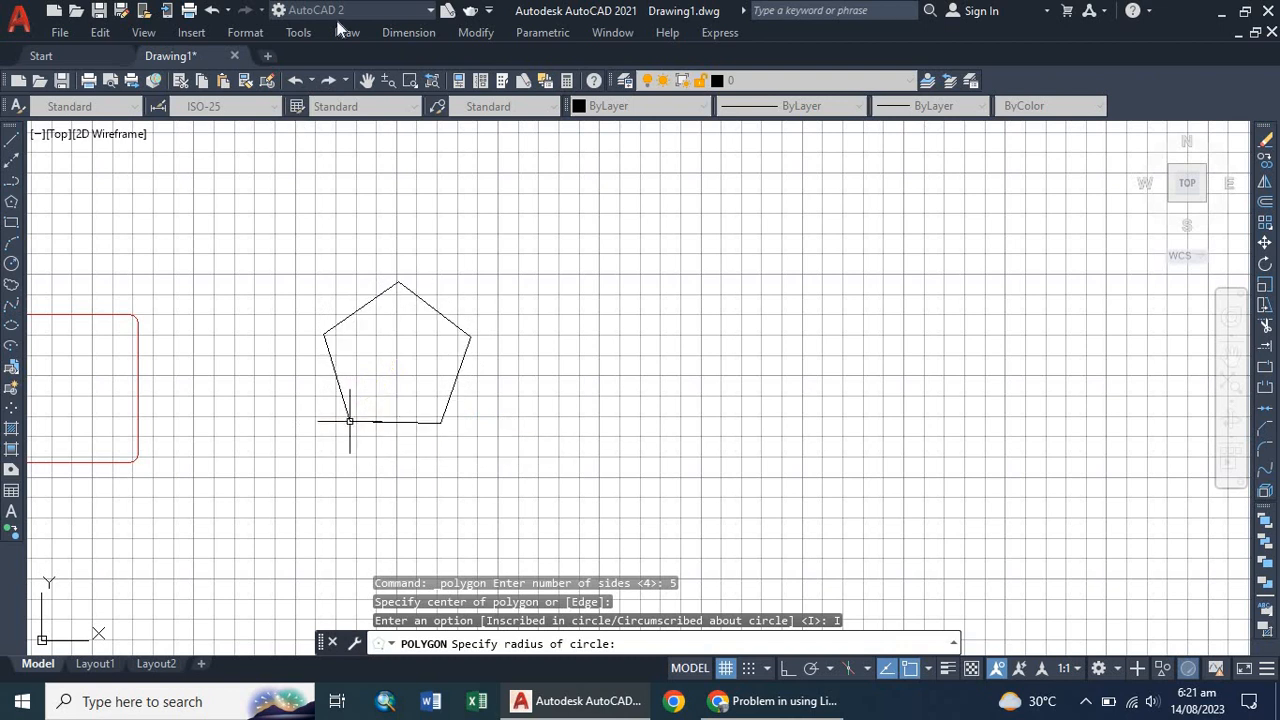
# Step: Draw a circle of about 12'-11" radius from the pentagon's center out to its lower edge
pyautogui.click(12, 264)
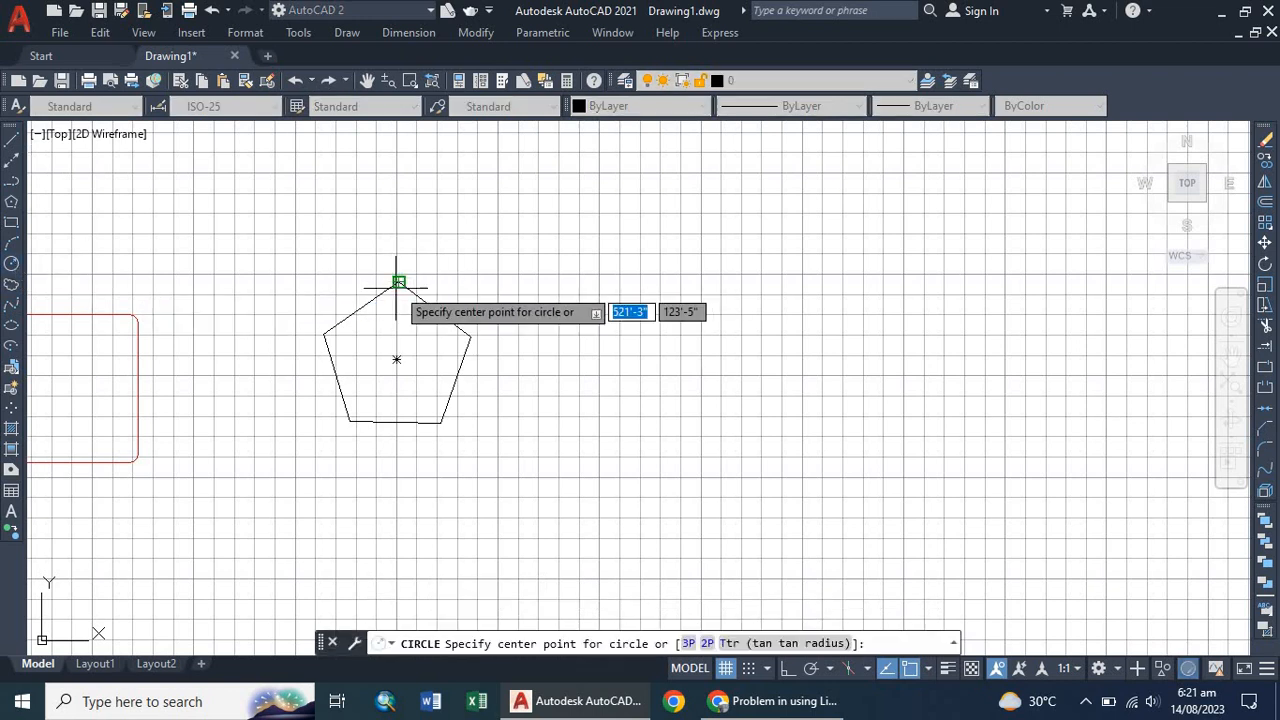
pyautogui.click(396, 359)
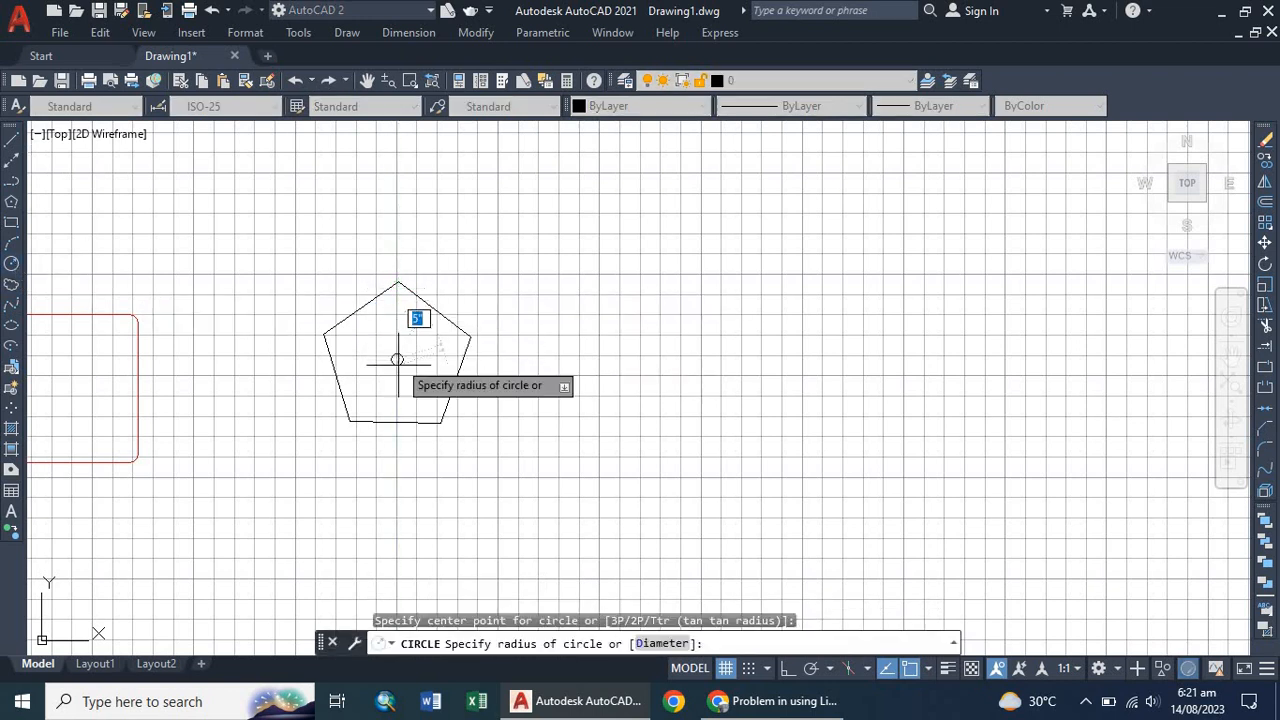
pyautogui.click(396, 421)
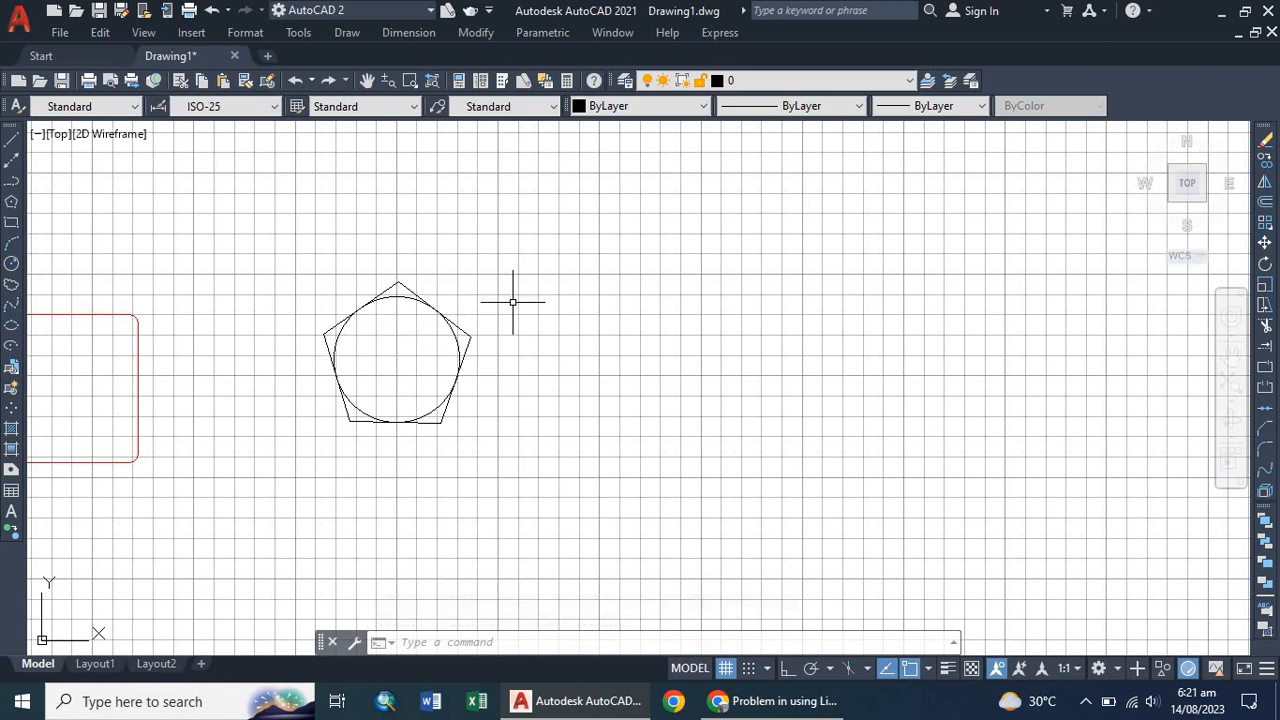
# Step: Draw a second five-sided polygon with the Circumscribed about circle option, to the right of the first pentagon
pyautogui.click(11, 202)
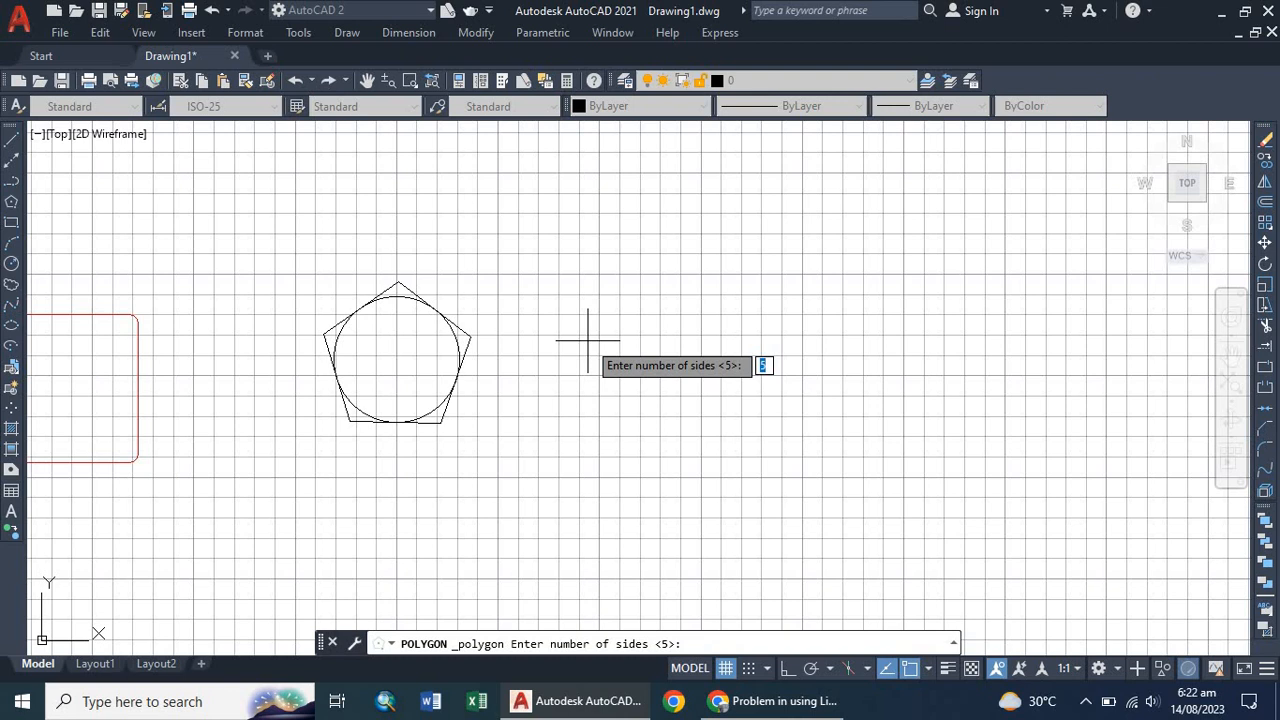
pyautogui.press('Return')
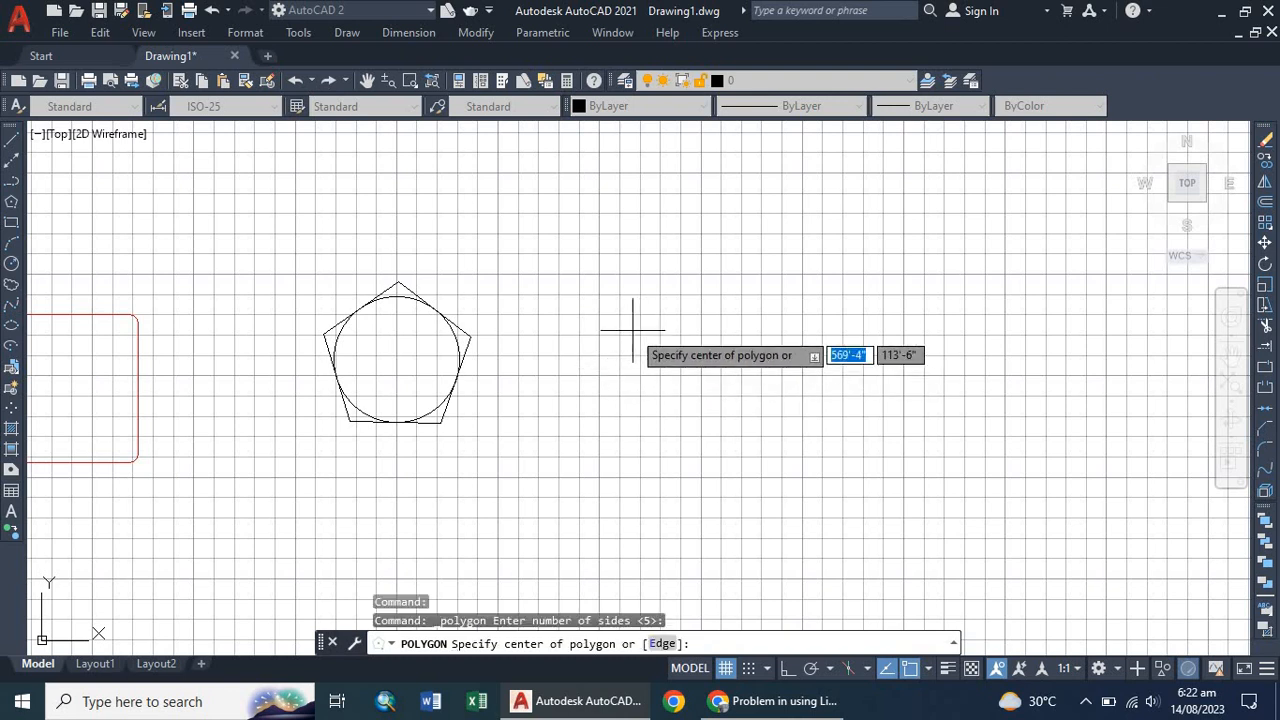
pyautogui.click(629, 337)
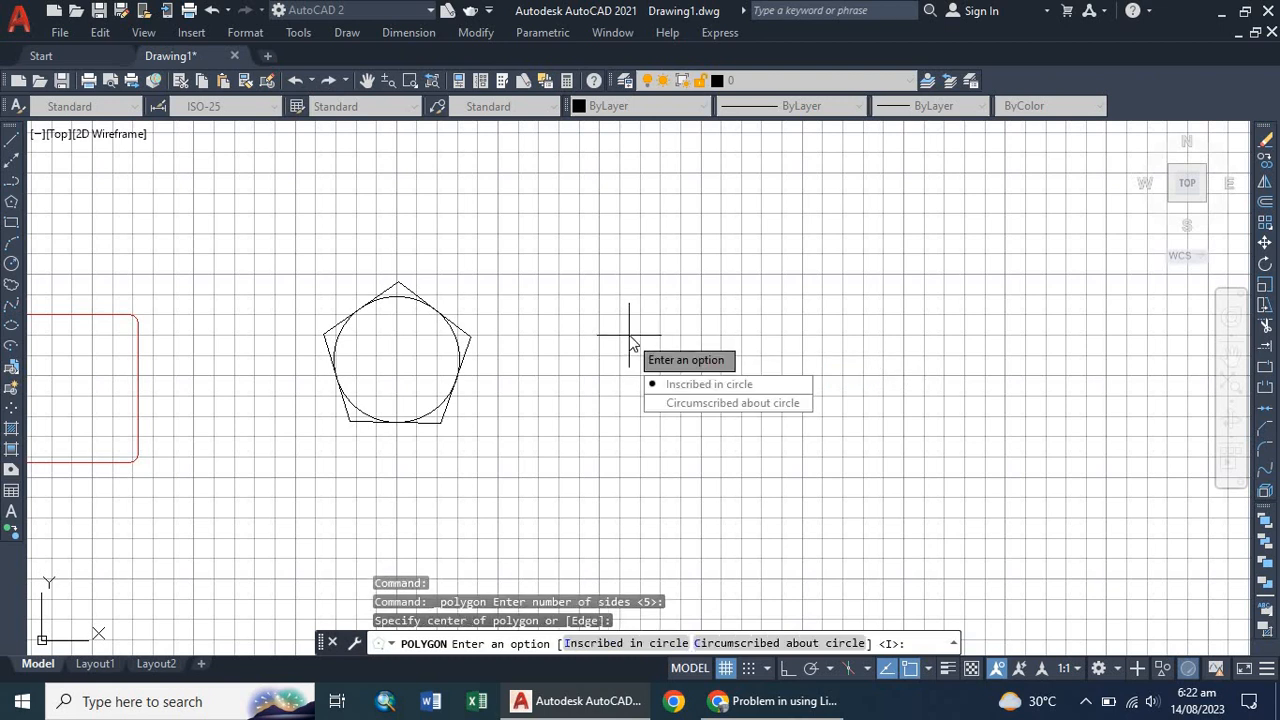
pyautogui.click(712, 403)
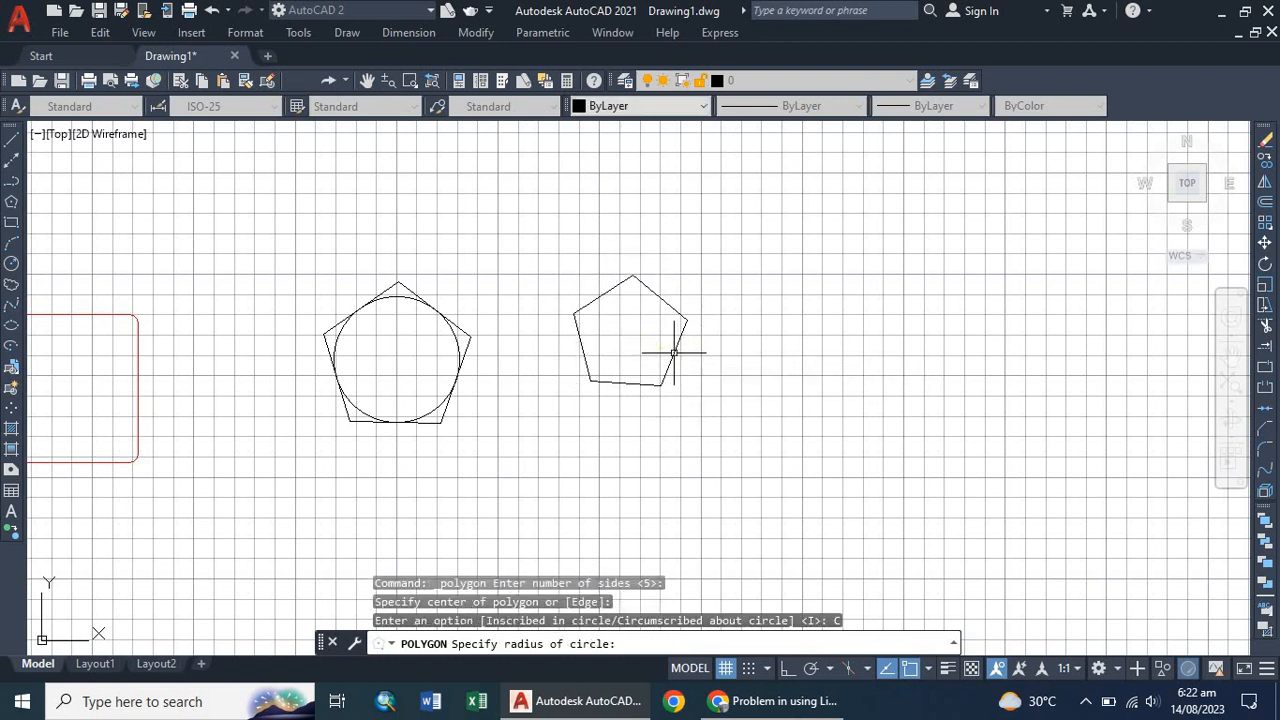
pyautogui.click(674, 352)
# Step: Draw a circle of about 12'-3" radius from the second pentagon's center through its upper-left vertex
pyautogui.click(12, 264)
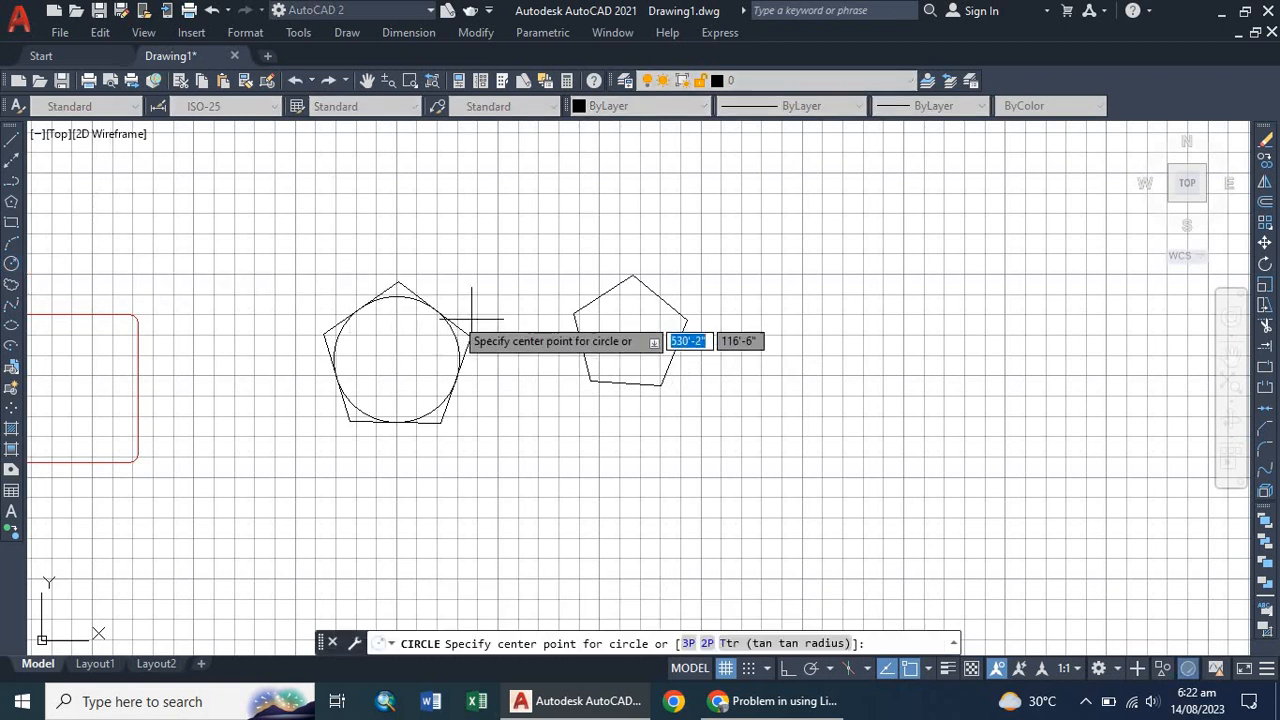
pyautogui.click(628, 334)
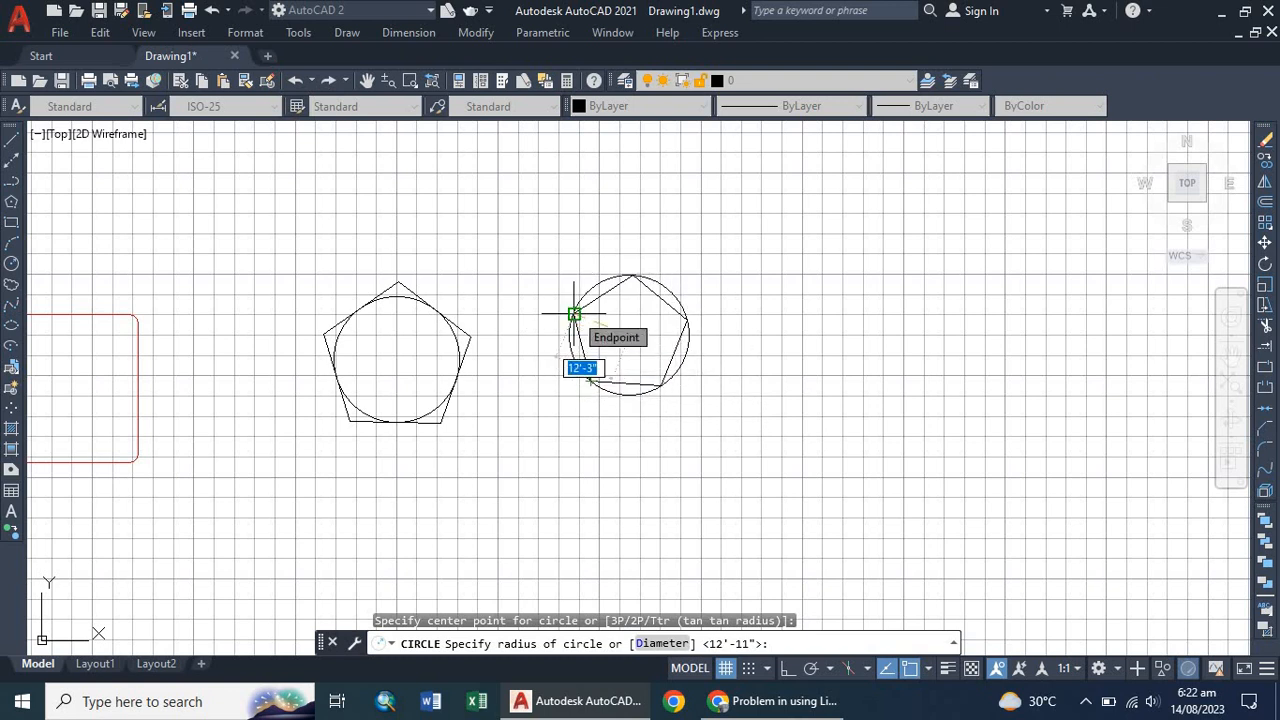
pyautogui.click(574, 314)
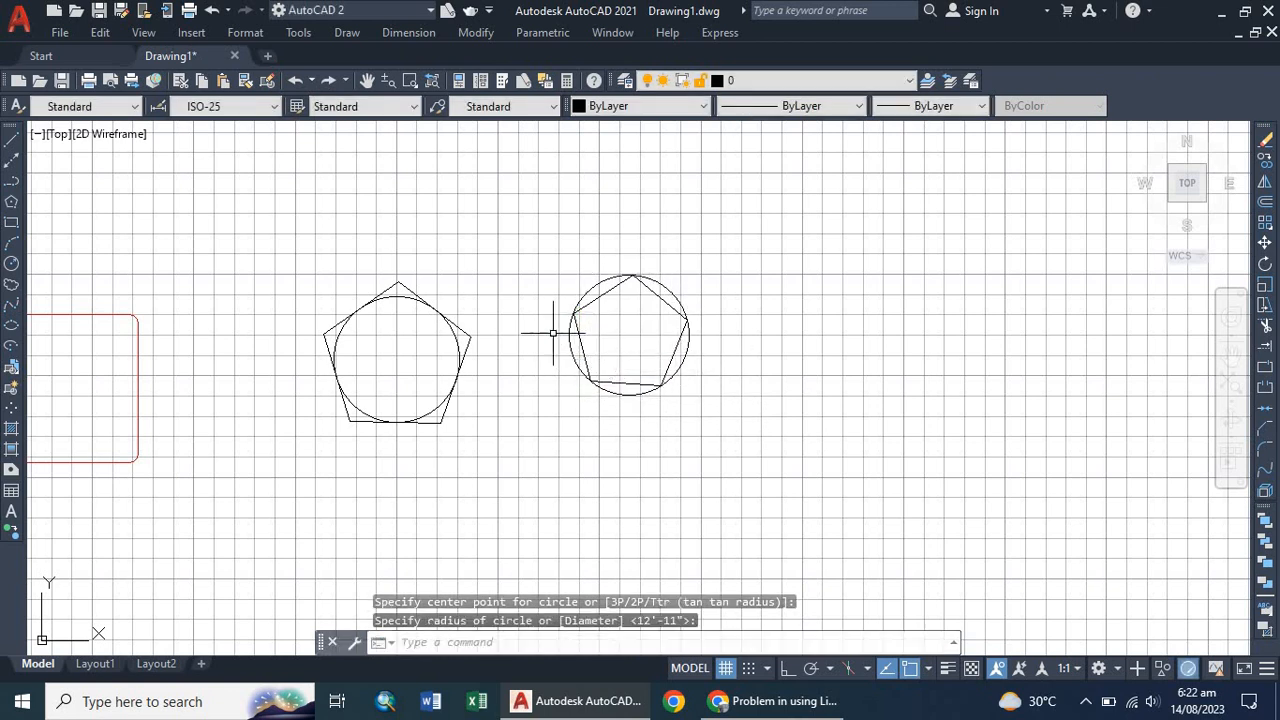
pyautogui.scroll(5, 605, 275)
pyautogui.scroll(-6, 592, 227)
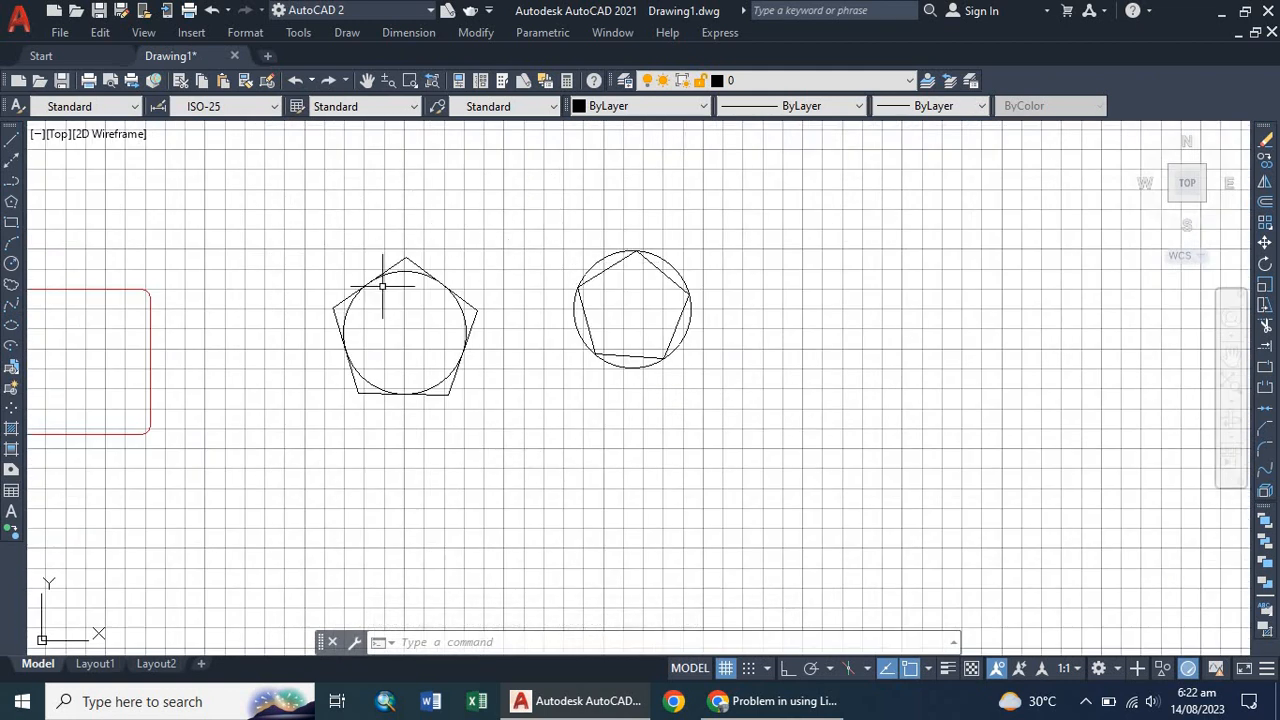
pyautogui.scroll(-4, 394, 299)
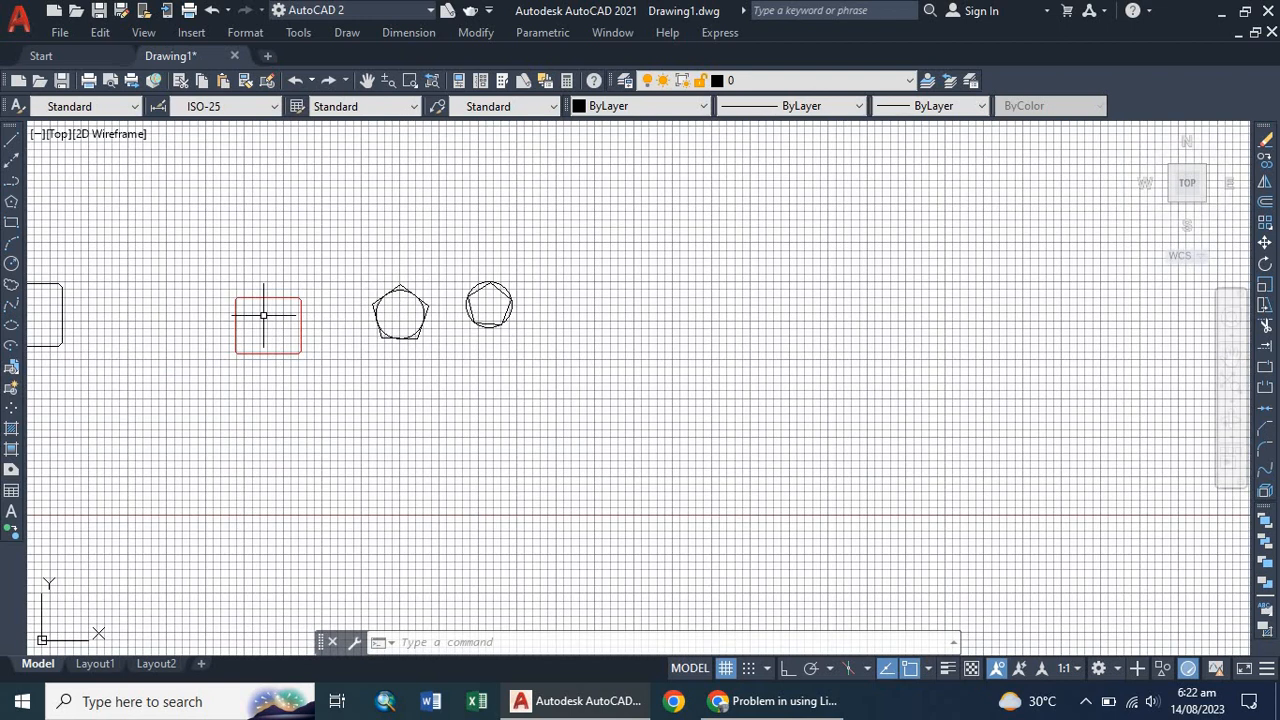